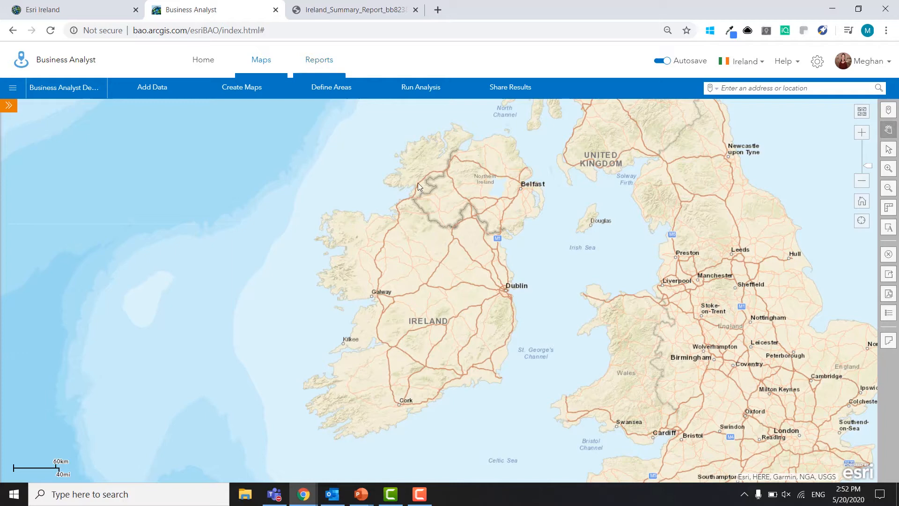
# Start a Smart Map Search for Ireland and select the 2019 Total Population variable from the Population category.
pyautogui.moveTo(495, 240); pyautogui.dragTo(487, 241)
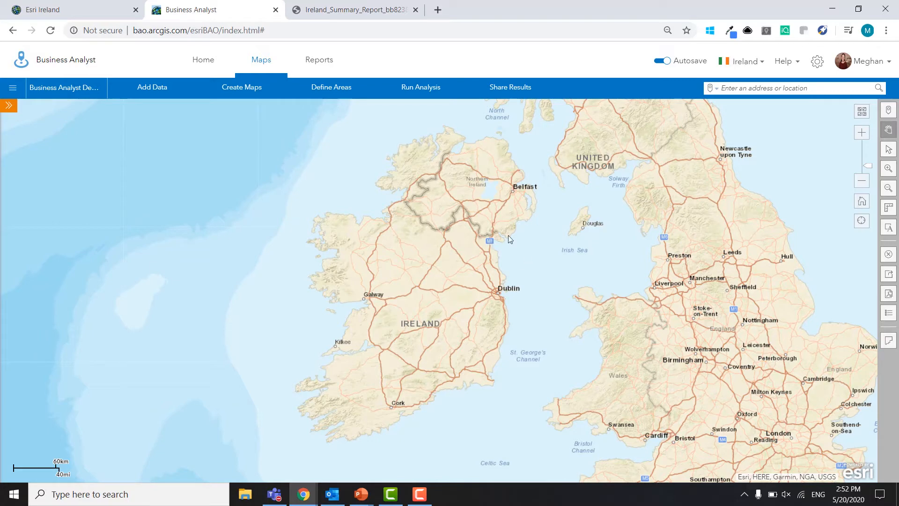
pyautogui.click(244, 93)
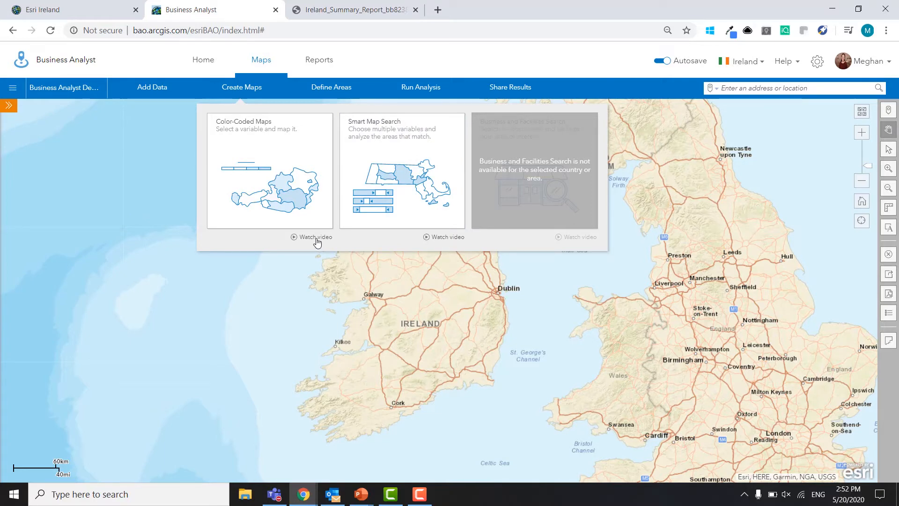
pyautogui.click(372, 196)
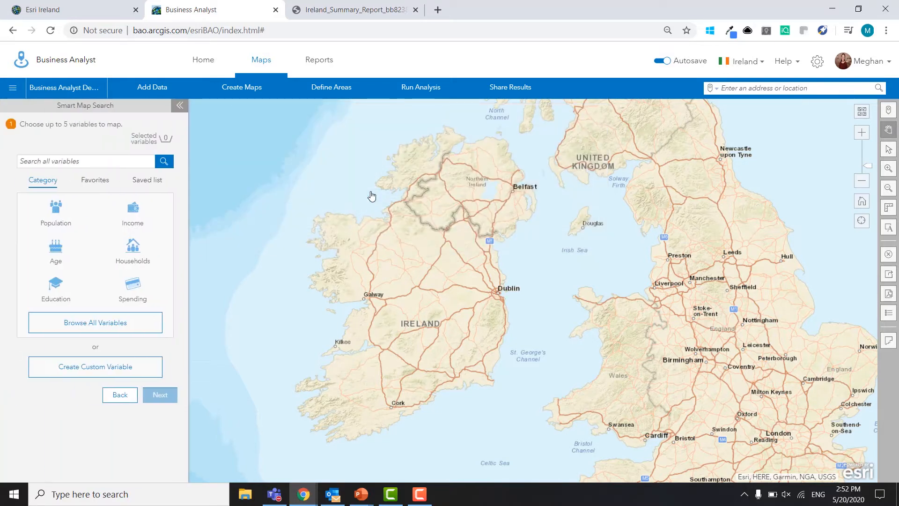
pyautogui.click(117, 334)
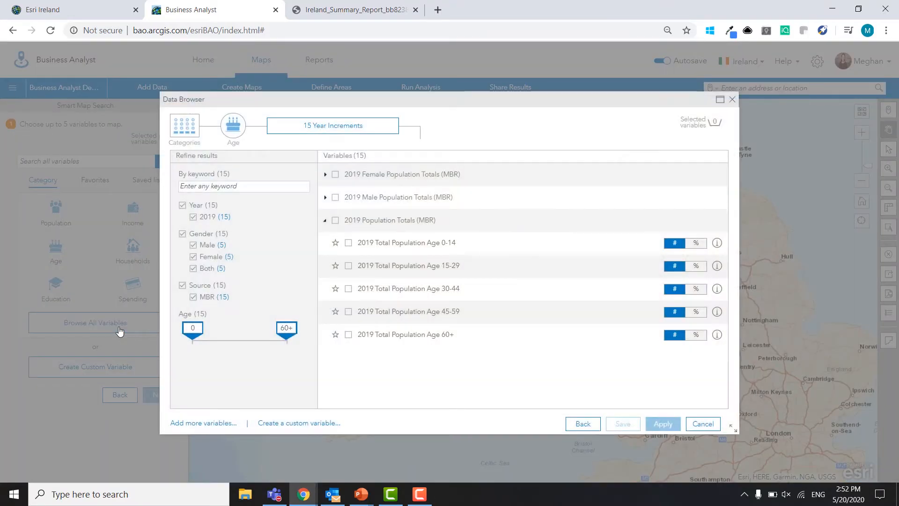
pyautogui.click(194, 129)
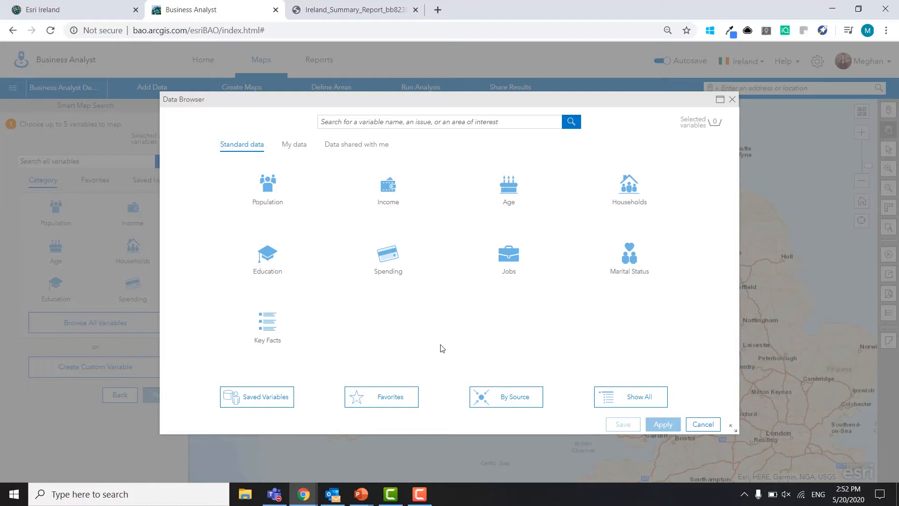
pyautogui.click(281, 194)
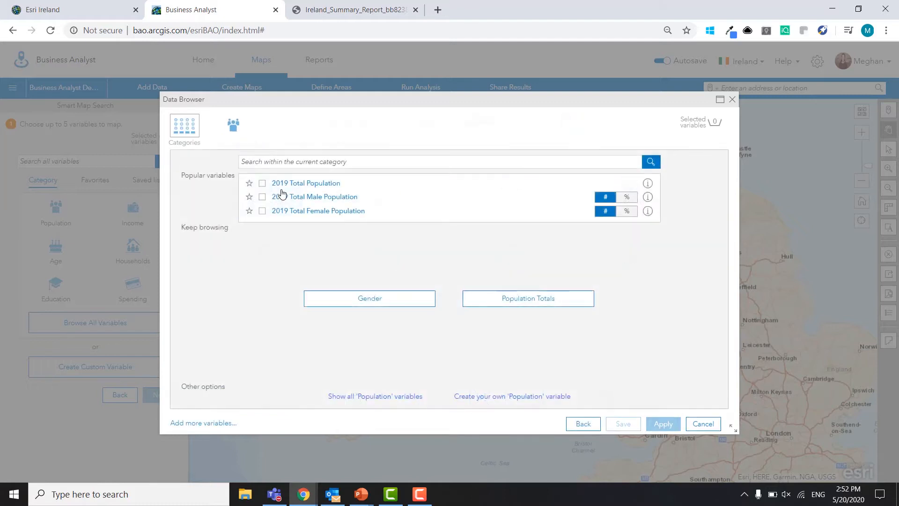
pyautogui.click(262, 183)
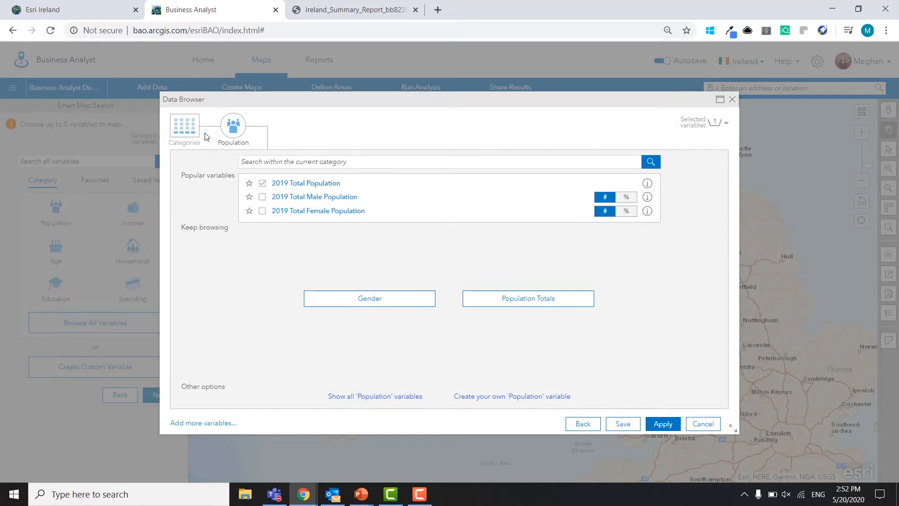
# Add the 2019 Purchasing Power: Total variable from the Income category to the selection.
pyautogui.click(186, 128)
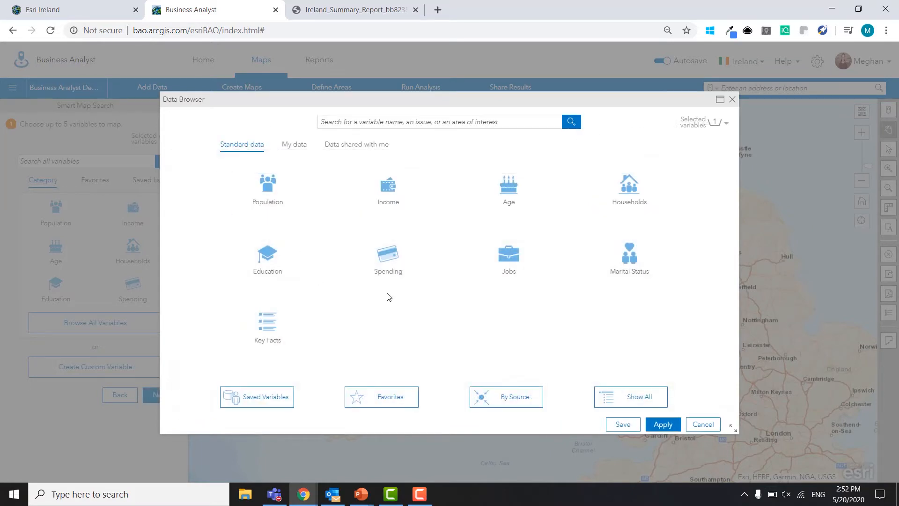
pyautogui.click(388, 187)
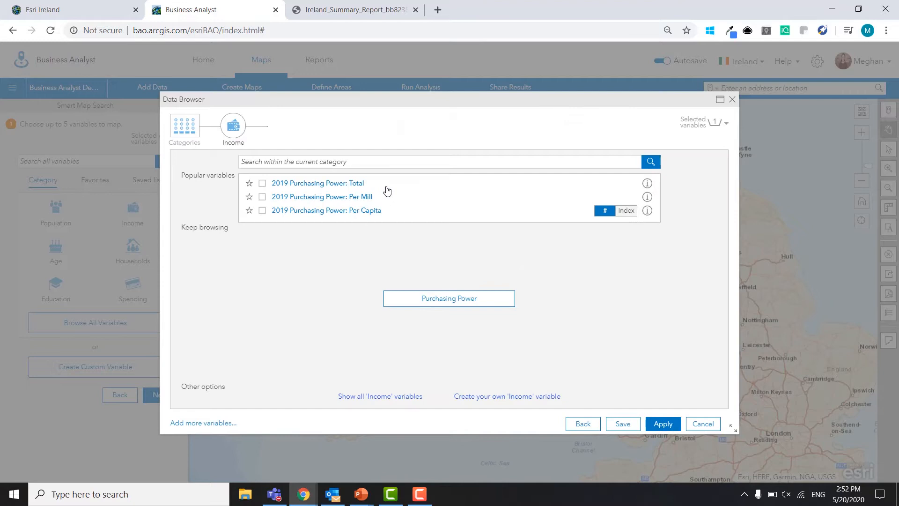
pyautogui.click(262, 183)
# Add 2019 Clothing Expenditures: Index from the Spending category and apply the selected variables to the map.
pyautogui.click(193, 137)
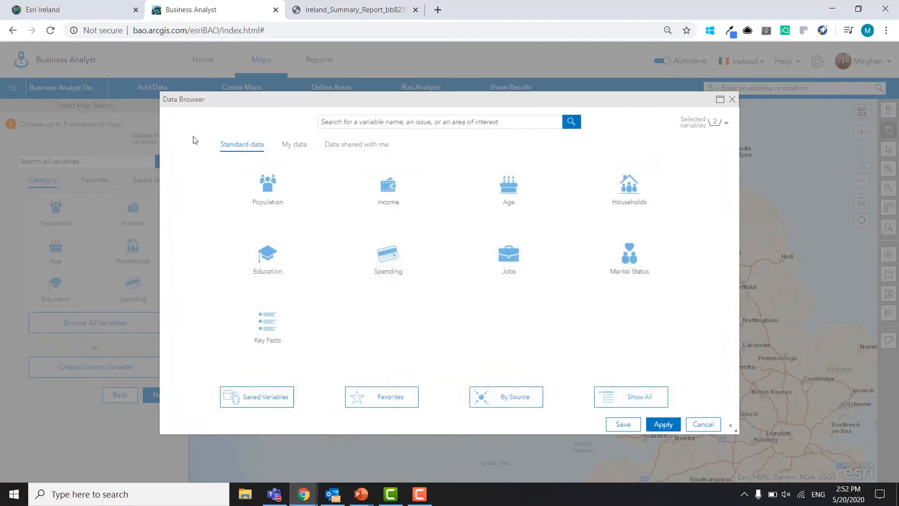
pyautogui.click(388, 269)
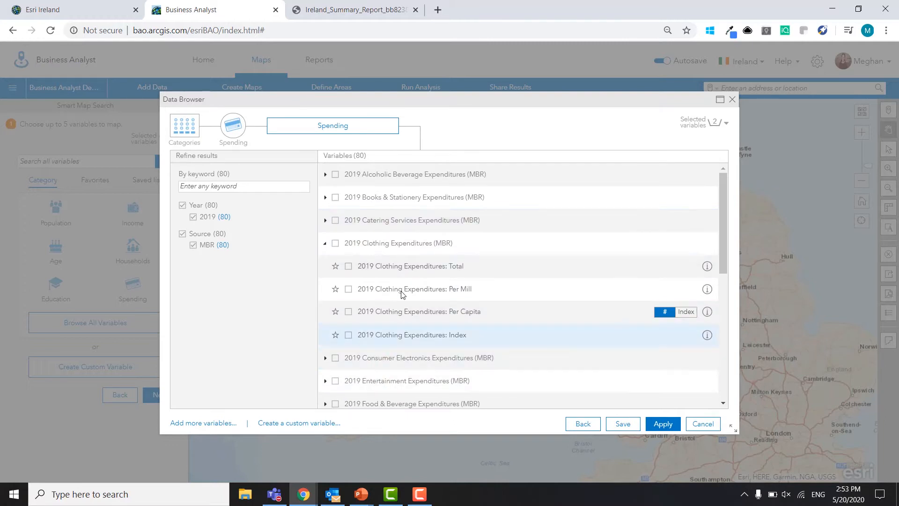
pyautogui.click(348, 335)
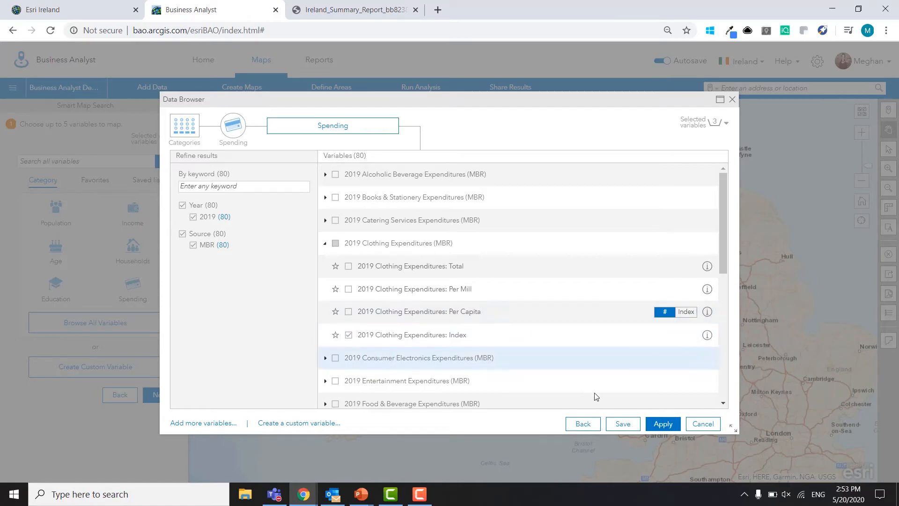
pyautogui.click(662, 425)
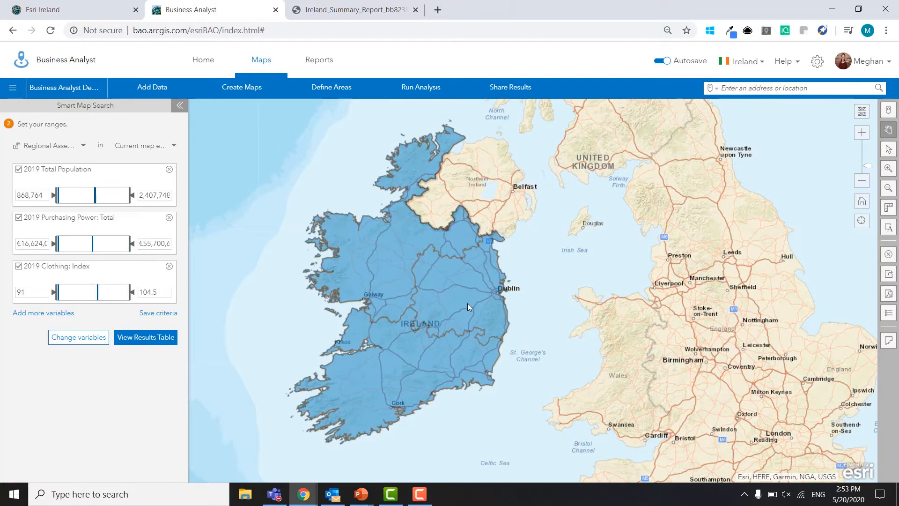
# Filter the small areas around Dublin to a minimum total population of 476 and a minimum purchasing power of about €4,654,858.
pyautogui.scroll(2, 473, 301)
pyautogui.scroll(1, 543, 279)
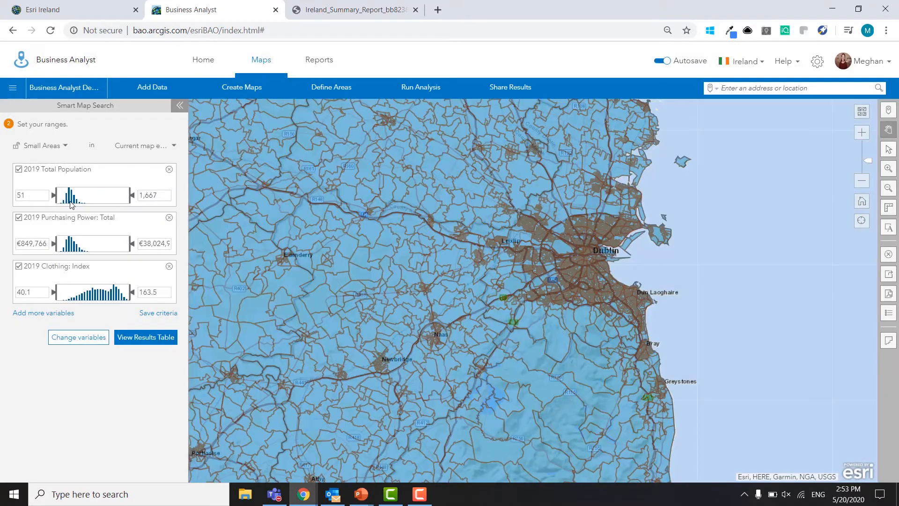
pyautogui.moveTo(54, 196); pyautogui.dragTo(76, 204)
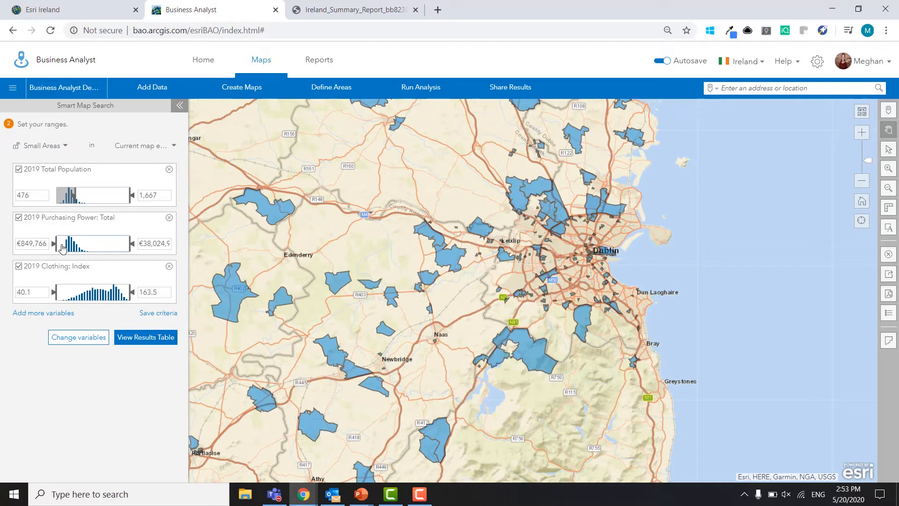
pyautogui.moveTo(58, 248); pyautogui.dragTo(64, 251)
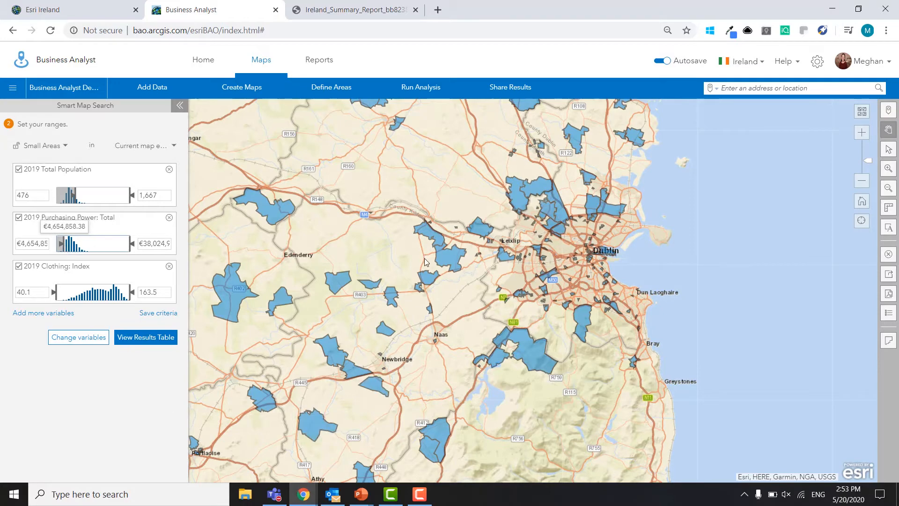
# Clear all items, including the Smart Map Search results, from the map.
pyautogui.moveTo(424, 257)
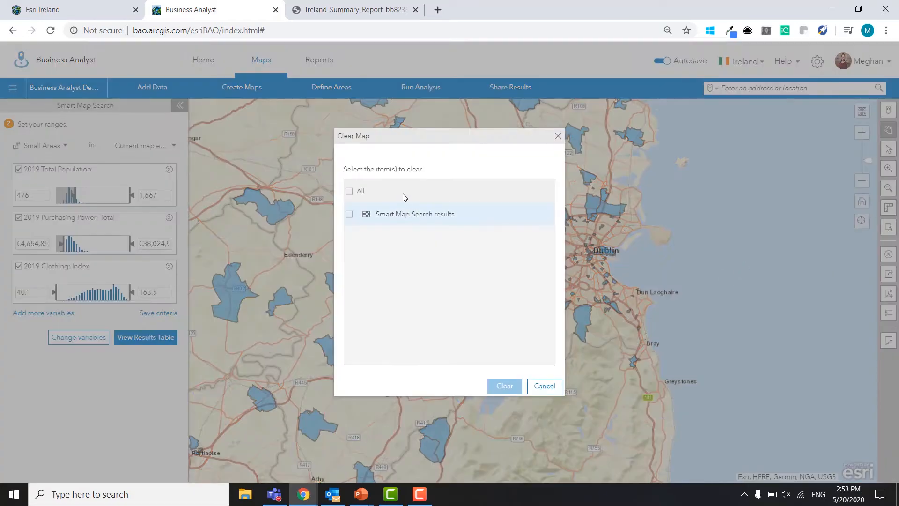
pyautogui.click(403, 192)
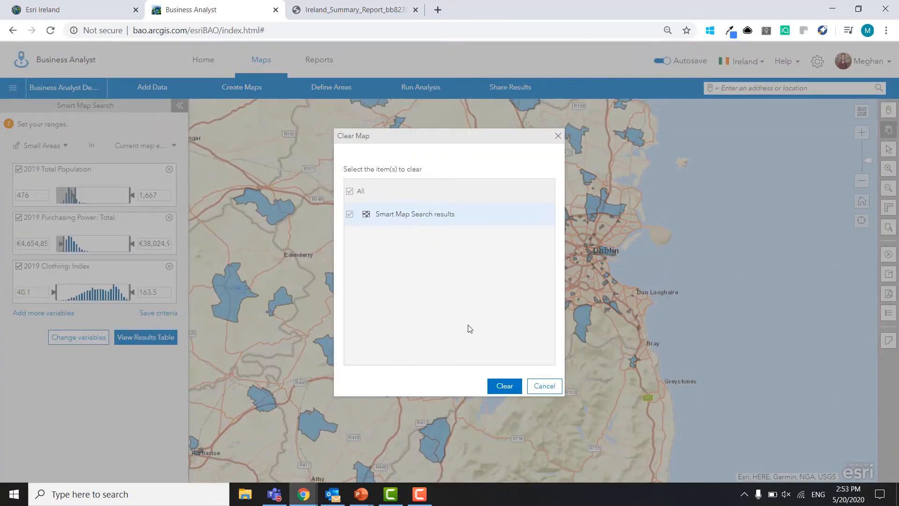
pyautogui.click(504, 386)
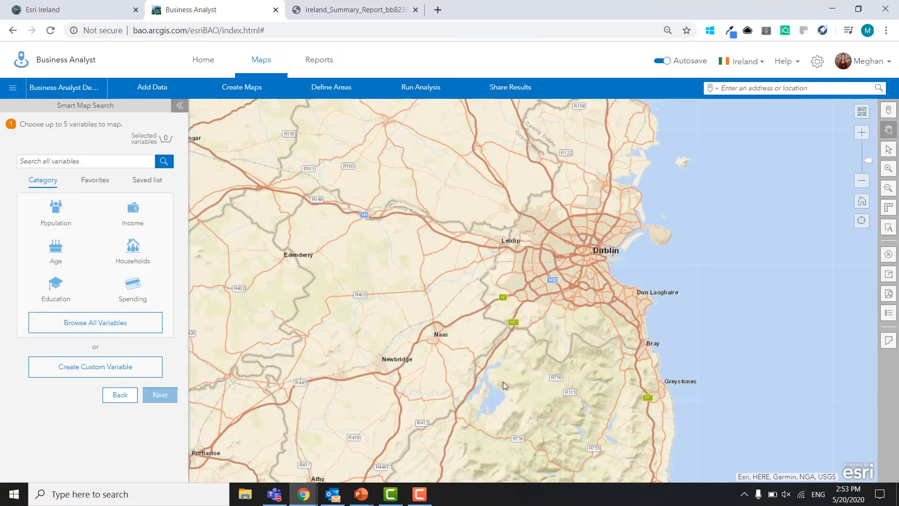
# Place a location pin in Dublin between Phoenix Park and Cabra, just north of Blackhorse Avenue.
pyautogui.moveTo(590, 192); pyautogui.dragTo(516, 246)
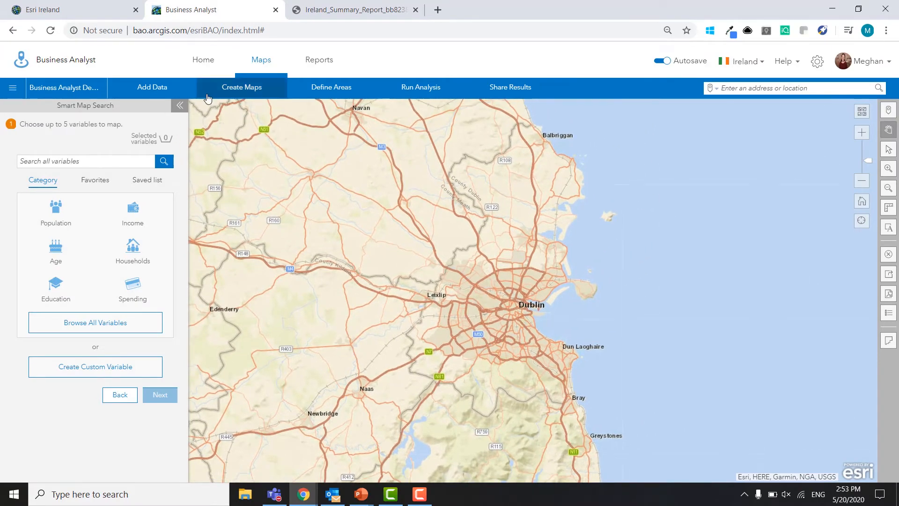
pyautogui.click(317, 91)
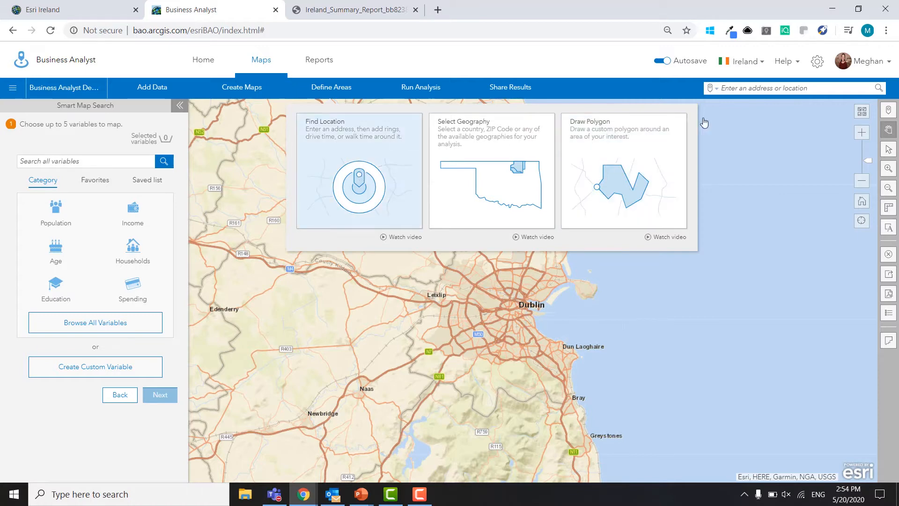
pyautogui.moveTo(529, 381); pyautogui.dragTo(527, 340)
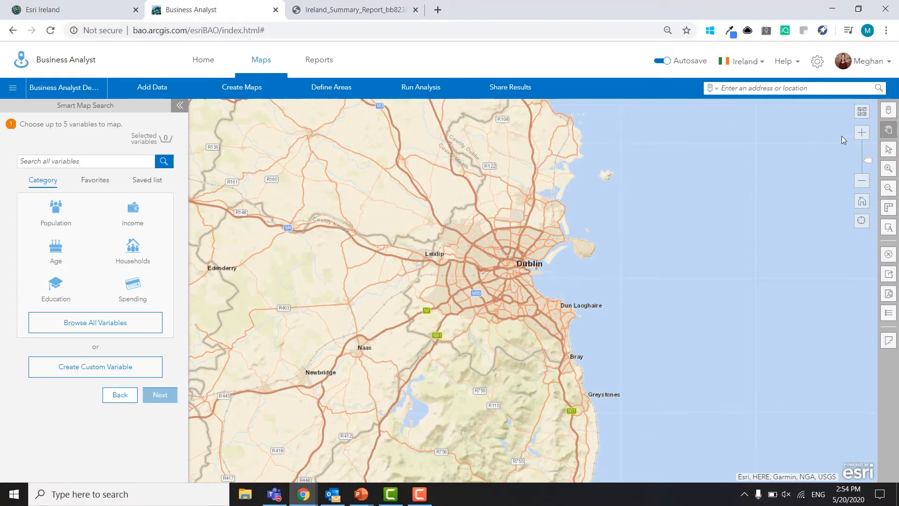
pyautogui.click(889, 112)
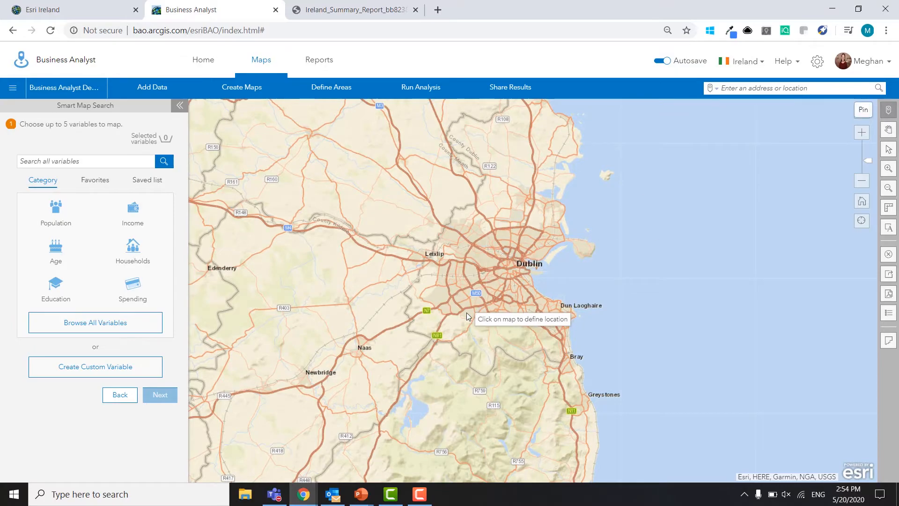
pyautogui.scroll(2, 474, 311)
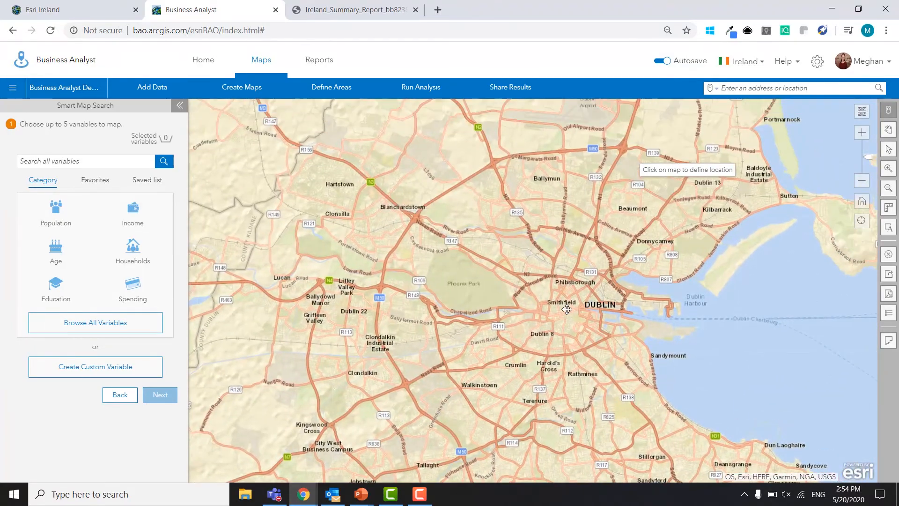
pyautogui.scroll(2, 632, 167)
pyautogui.scroll(2, 577, 304)
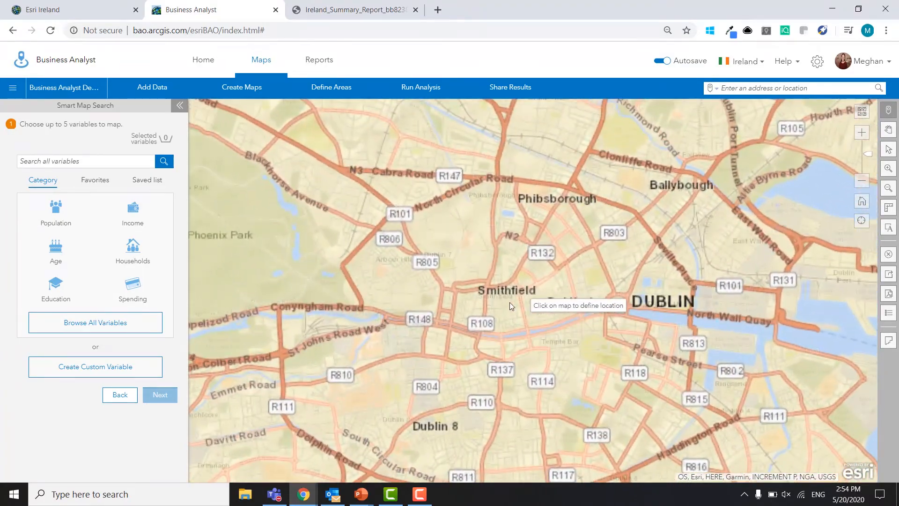
pyautogui.moveTo(376, 273); pyautogui.dragTo(450, 335)
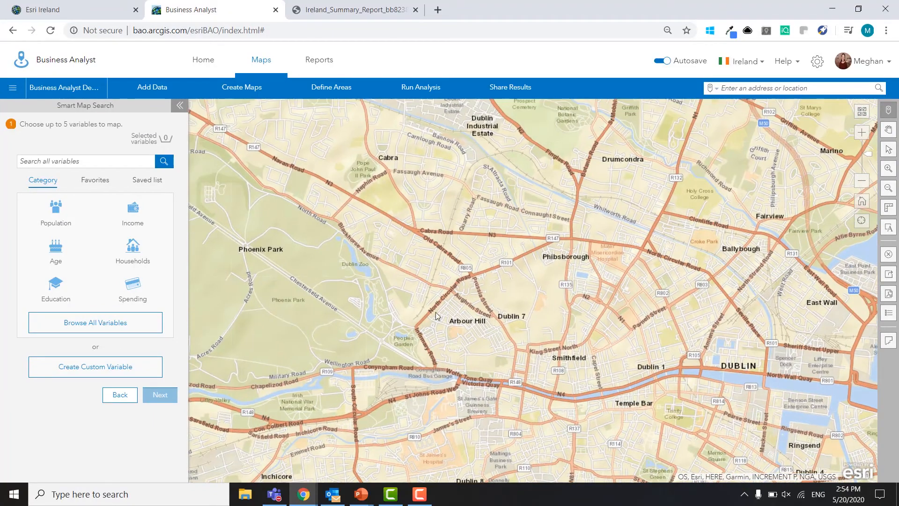
pyautogui.click(357, 228)
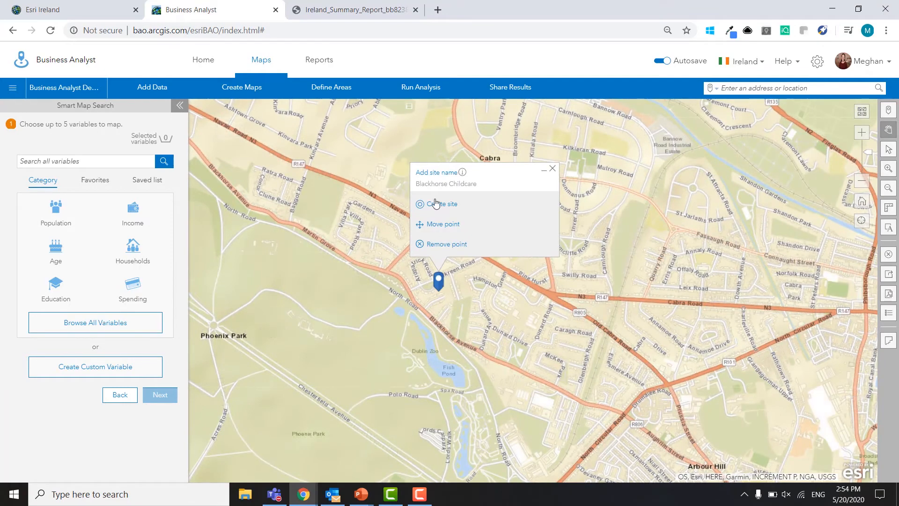
# Start creating a site from the pin, review the ring and walk time options, and choose drive time areas of 5, 10 and 15 minutes.
pyautogui.click(453, 208)
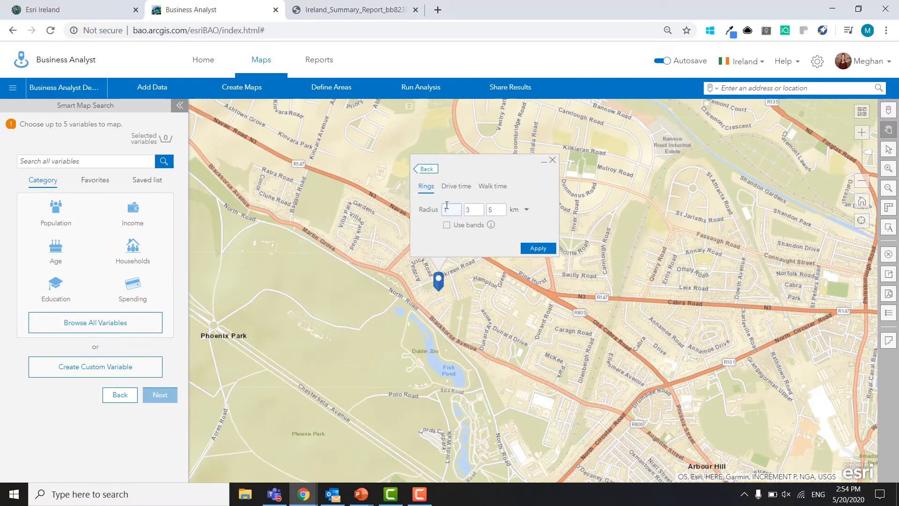
pyautogui.click(467, 210)
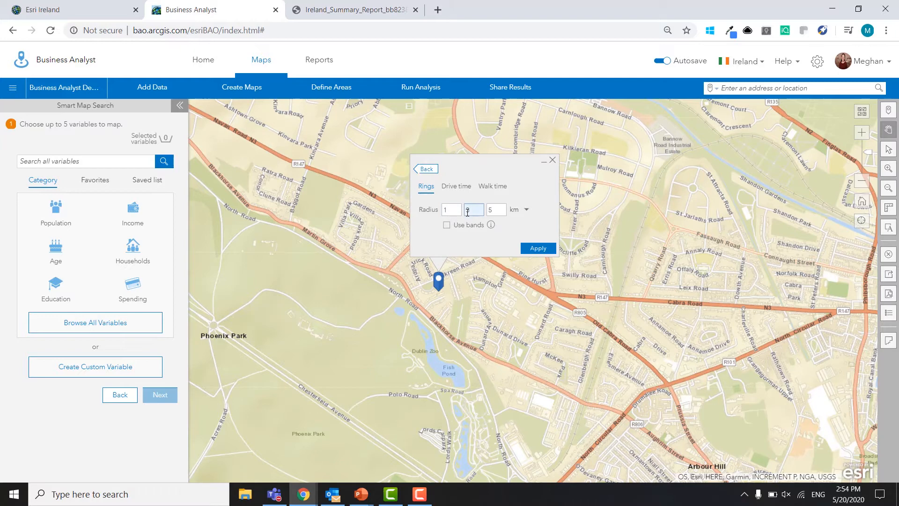
pyautogui.click(456, 187)
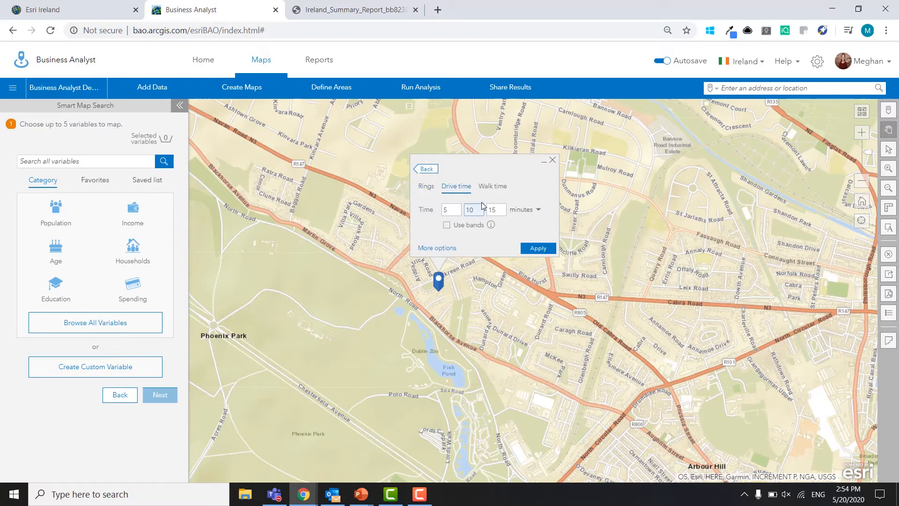
pyautogui.click(492, 187)
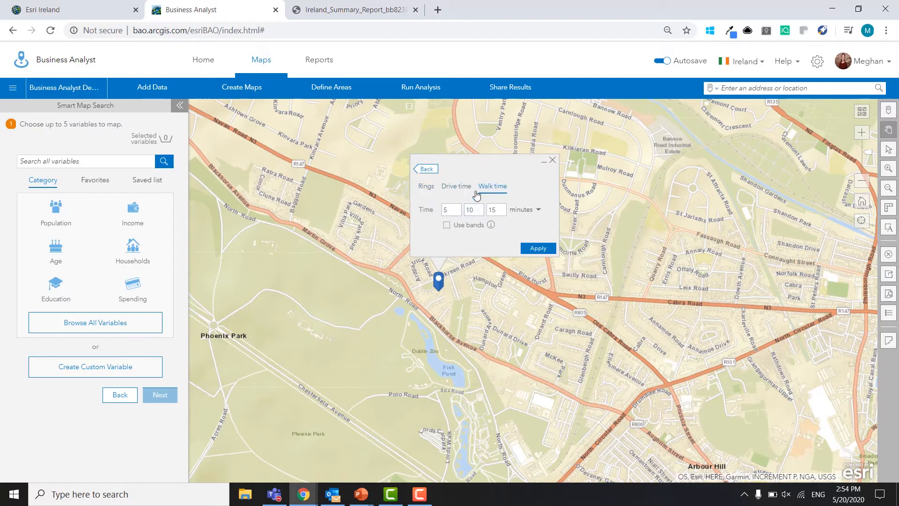
pyautogui.click(448, 193)
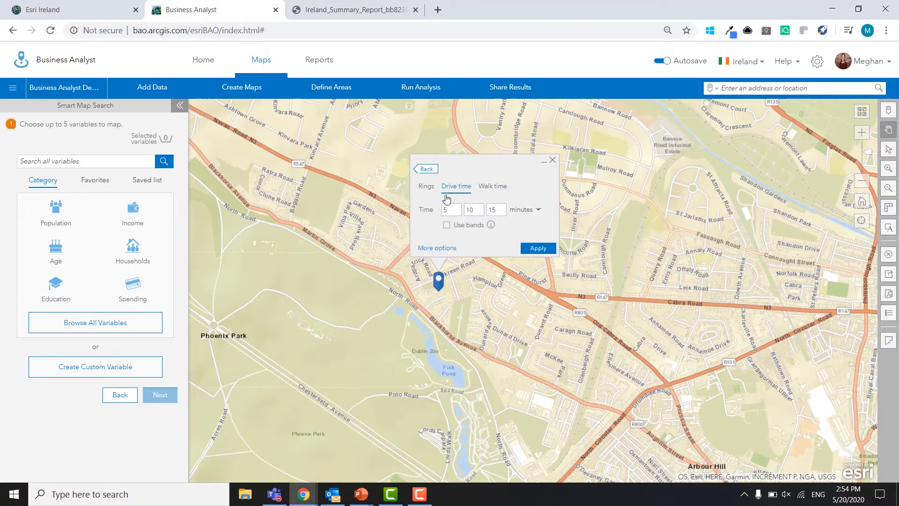
# Review the travel mode options, keep Driving Time, set the direction to Toward facility, and create the 5, 10 and 15 minute drive time areas.
pyautogui.click(435, 248)
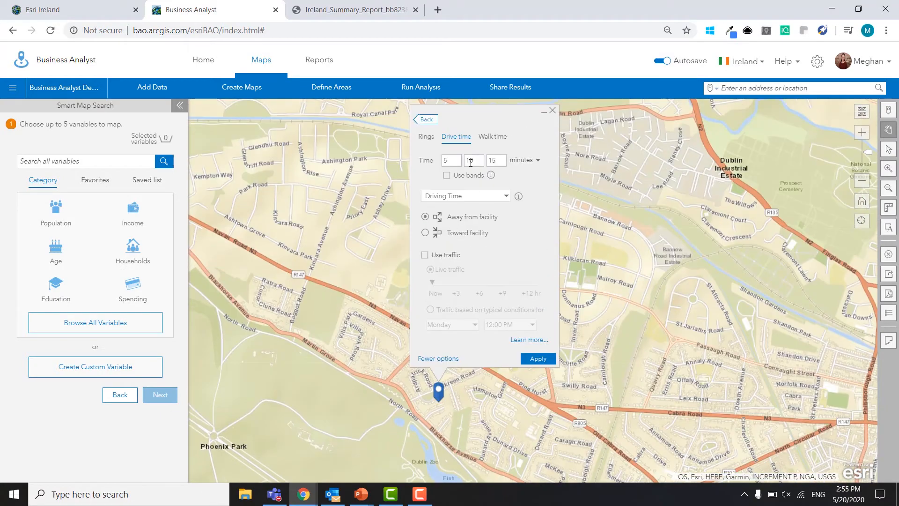
pyautogui.click(475, 205)
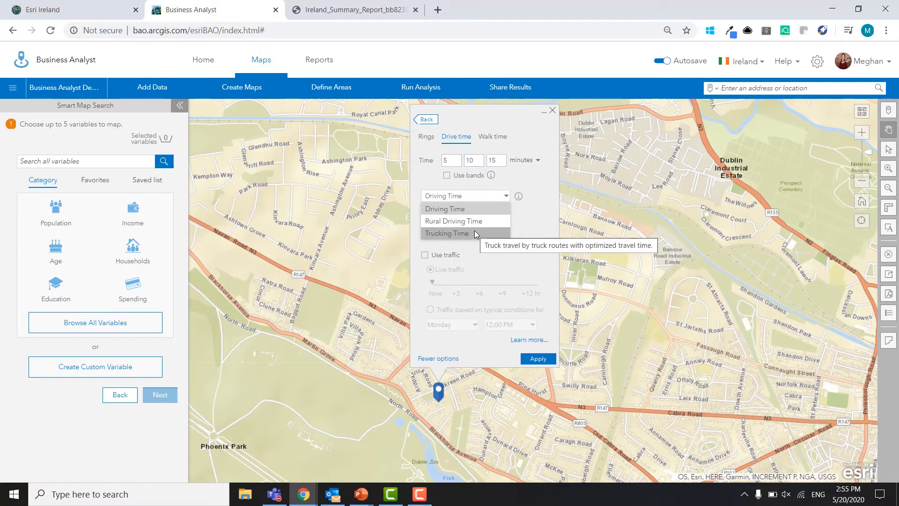
pyautogui.click(487, 197)
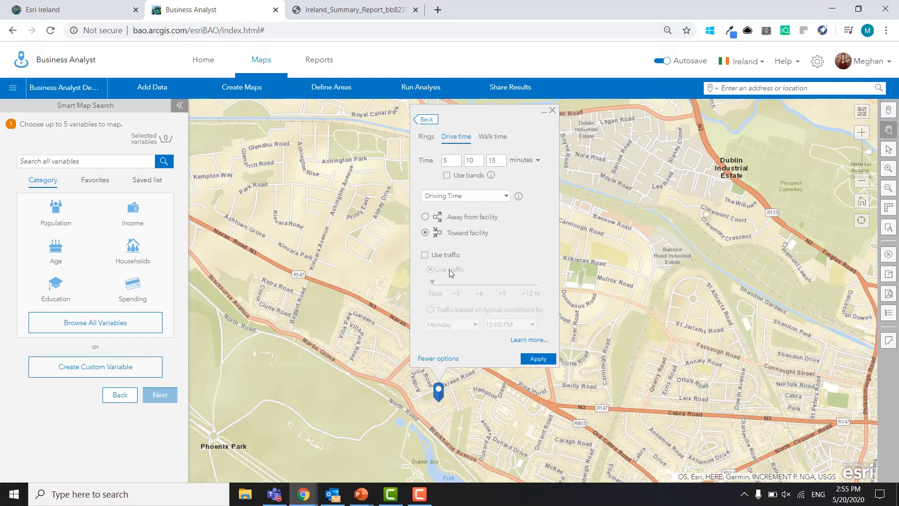
pyautogui.click(538, 359)
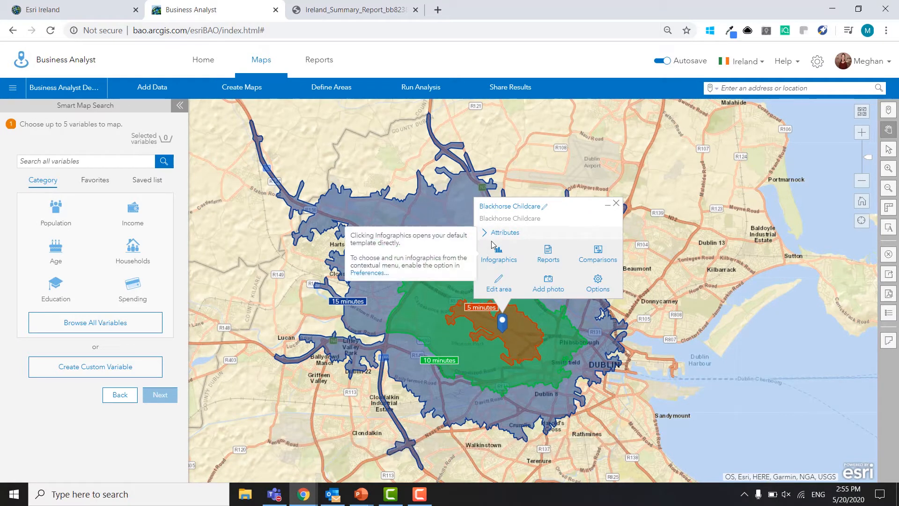
# Choose the Ireland Summary Report in PDF format as the report for the drive time site.
pyautogui.click(553, 260)
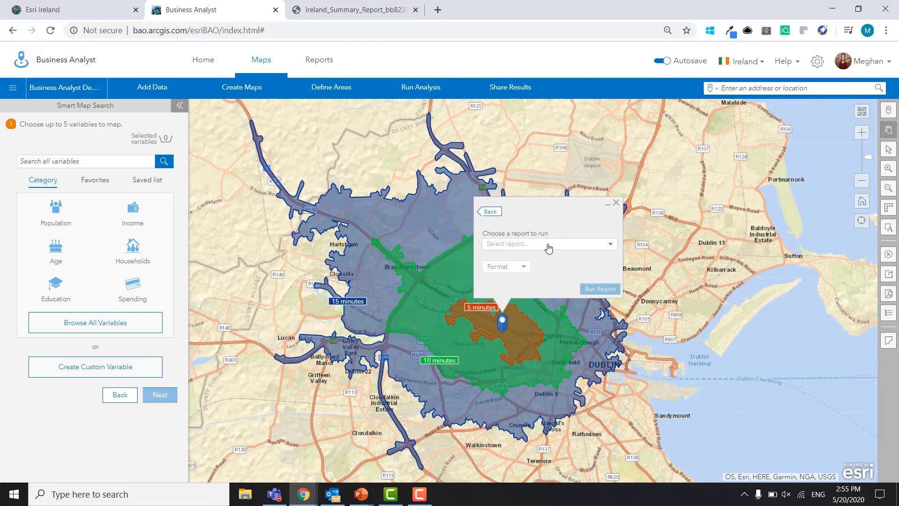
pyautogui.click(549, 247)
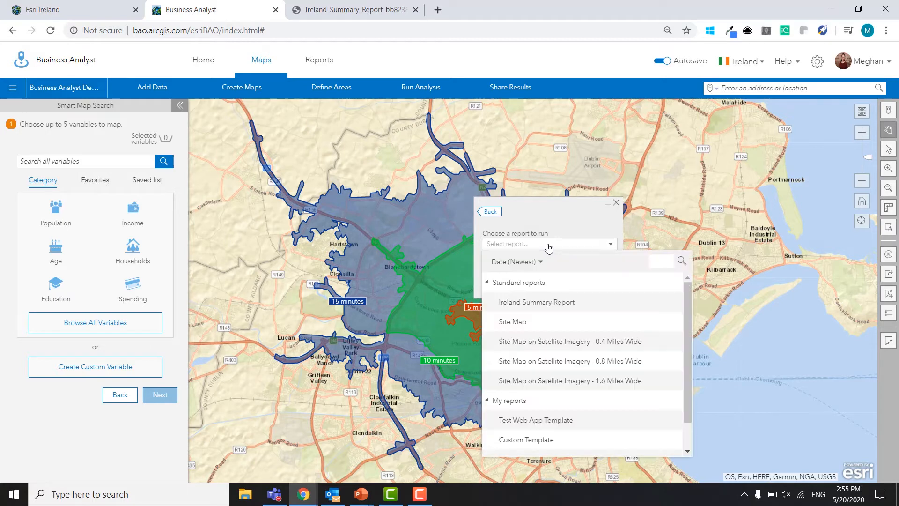
pyautogui.click(527, 303)
# Examine the already generated Ireland Summary Report PDF, from its household expenditure tables back to the population totals on the first page.
pyautogui.click(375, 14)
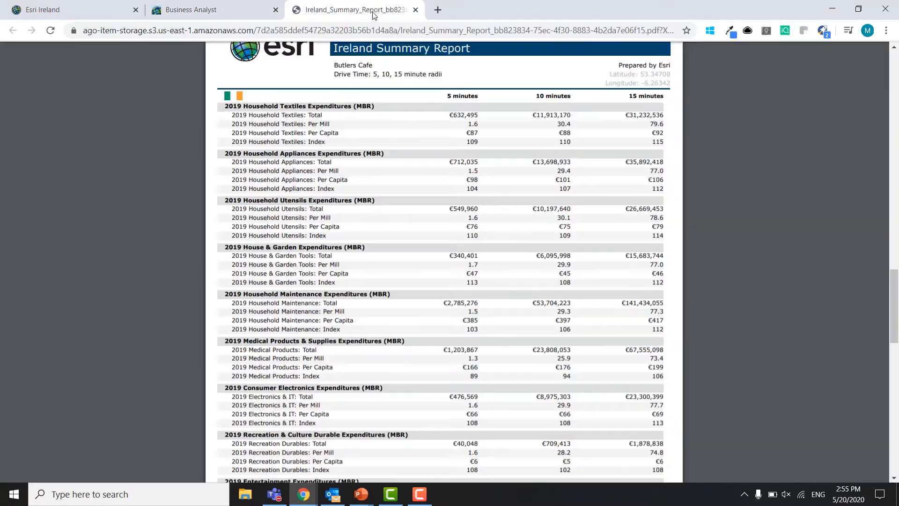
pyautogui.scroll(2, 433, 201)
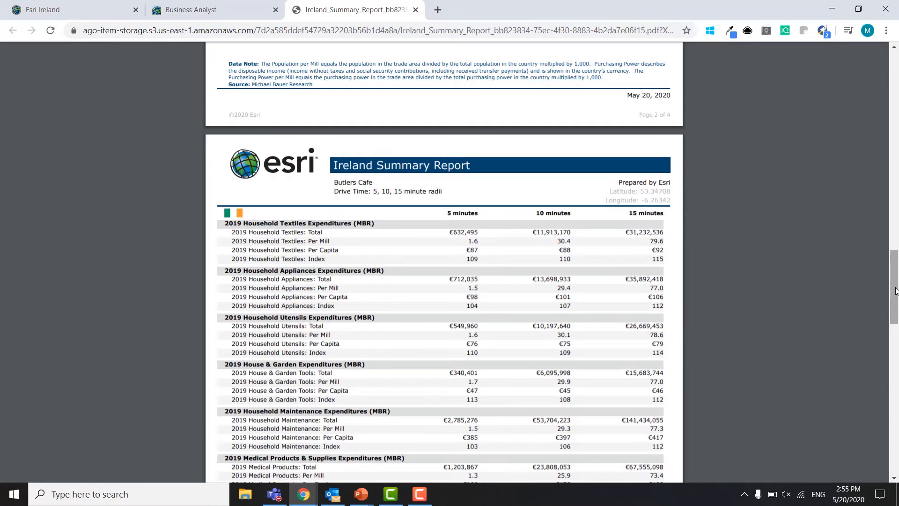
pyautogui.scroll(-1, 796, 323)
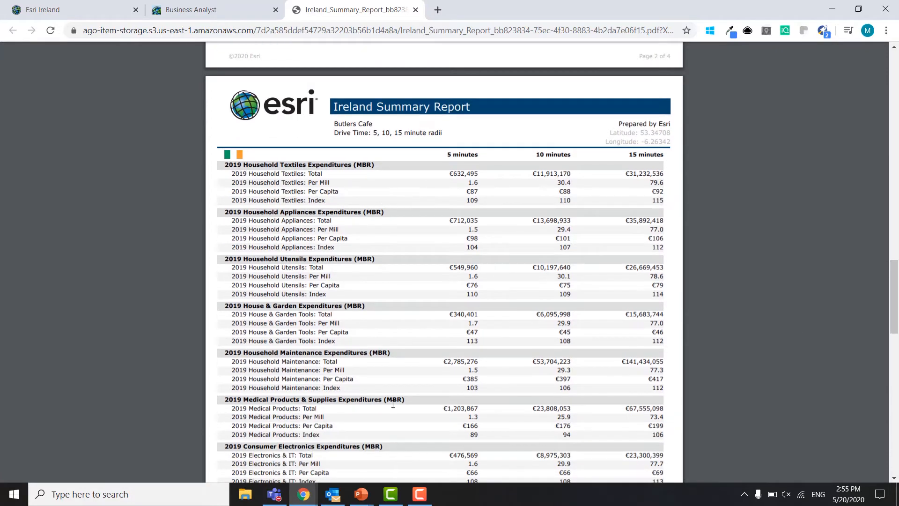
pyautogui.moveTo(894, 284); pyautogui.dragTo(894, 78)
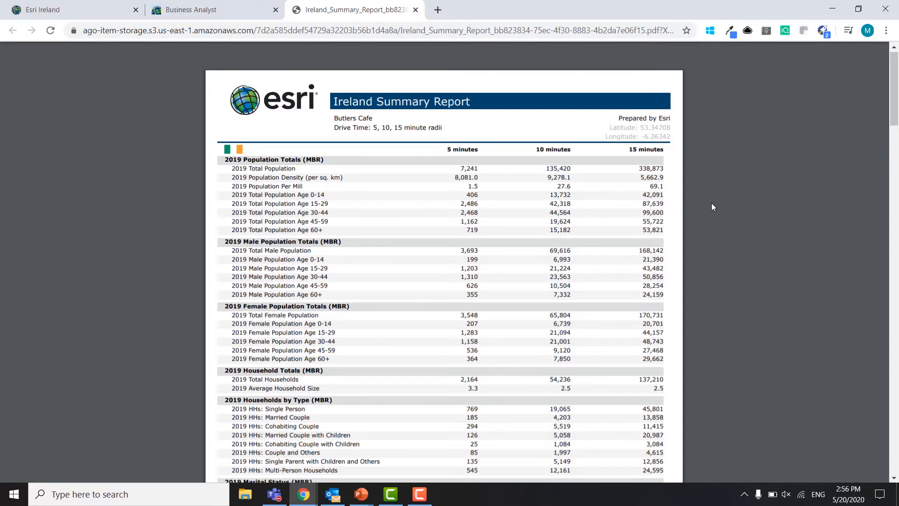
# Return to Business Analyst and clear all items, including the drive time site, from the map.
pyautogui.click(197, 10)
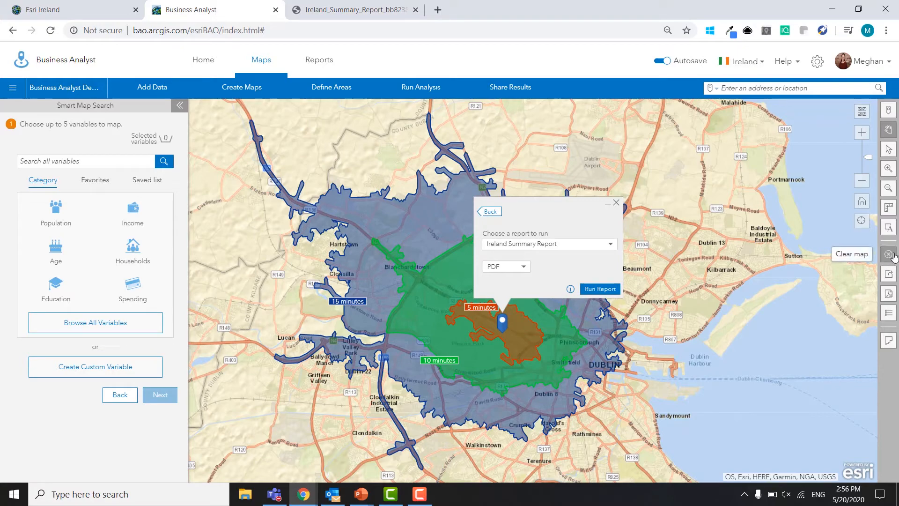
pyautogui.click(888, 254)
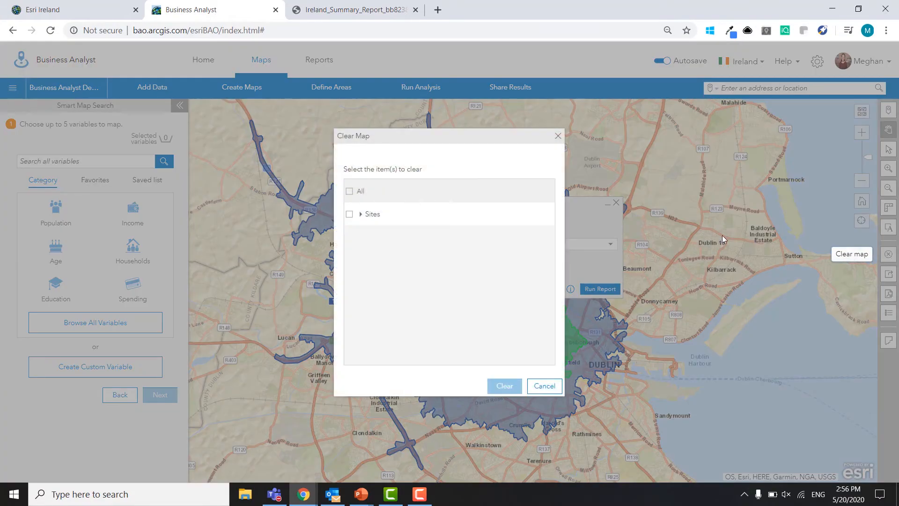
pyautogui.click(359, 191)
pyautogui.click(503, 385)
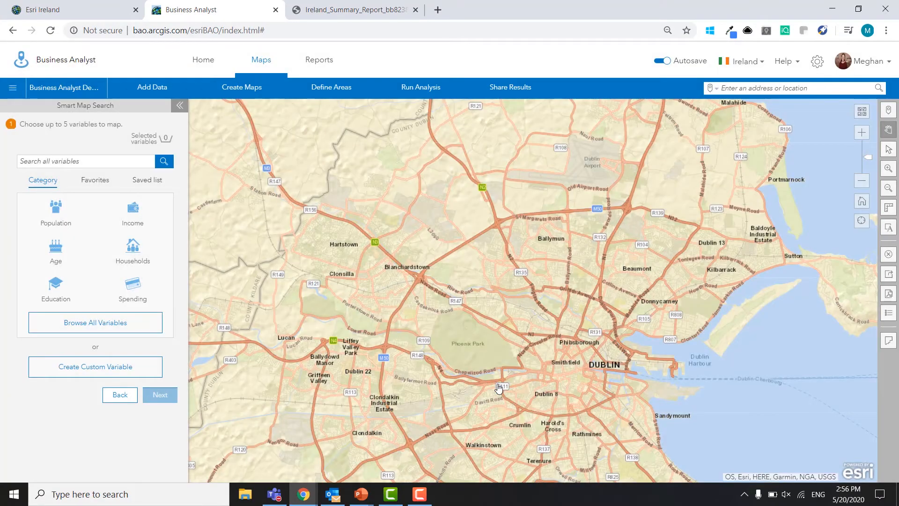
# Open the contents of the Business Analyst Demo Environment - Ireland project and review the options for adding data.
pyautogui.moveTo(654, 406); pyautogui.dragTo(639, 344)
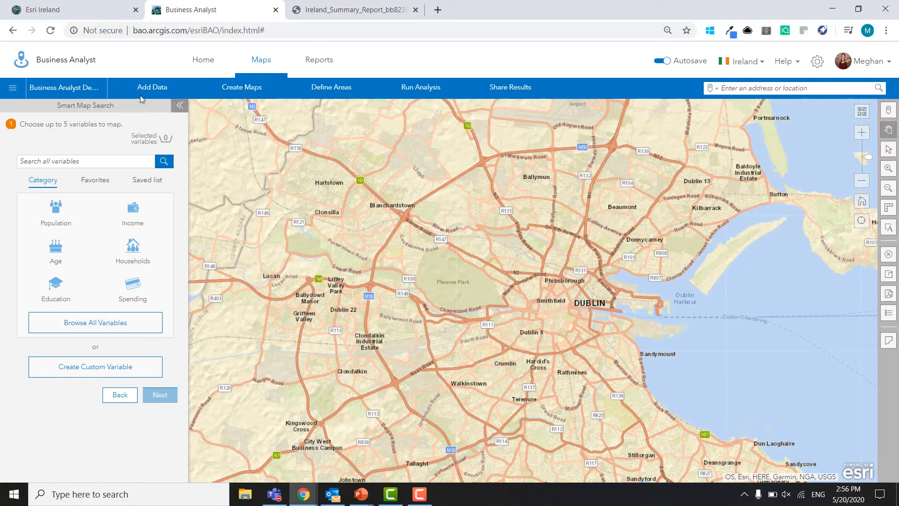
pyautogui.click(89, 89)
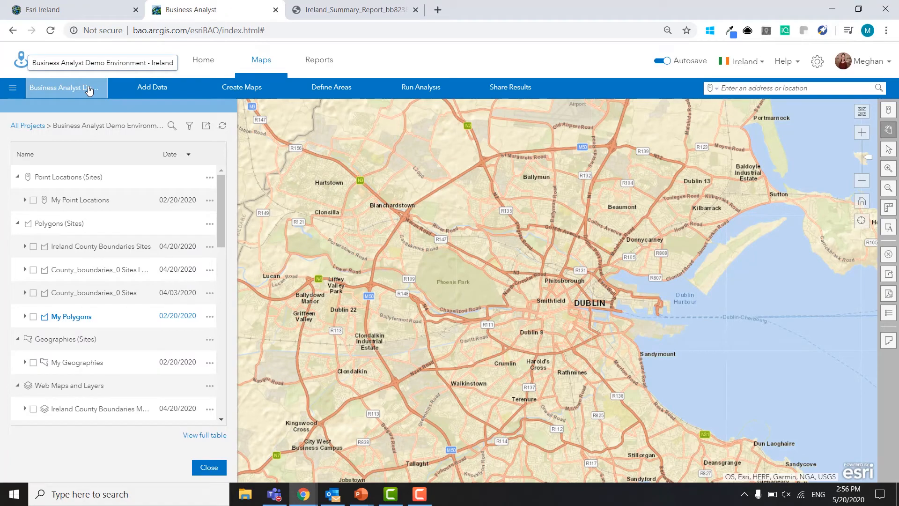
pyautogui.click(157, 87)
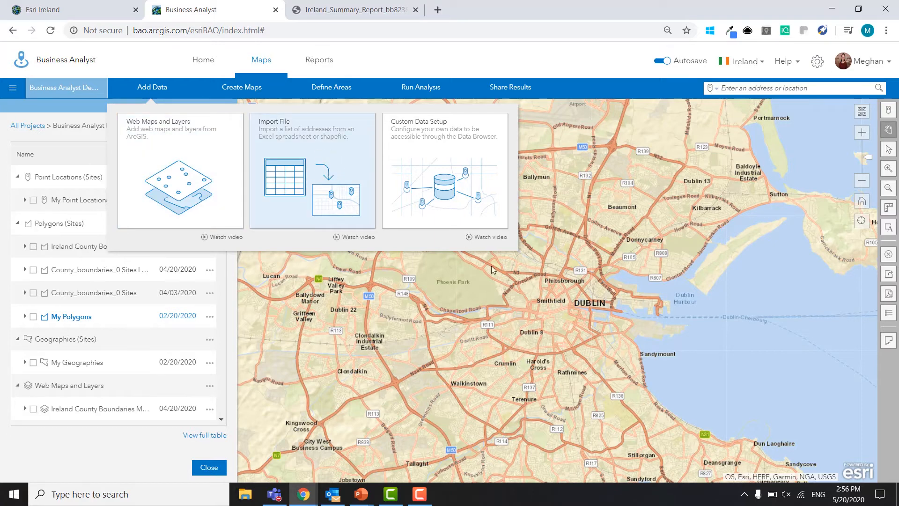
pyautogui.moveTo(649, 293); pyautogui.dragTo(637, 316)
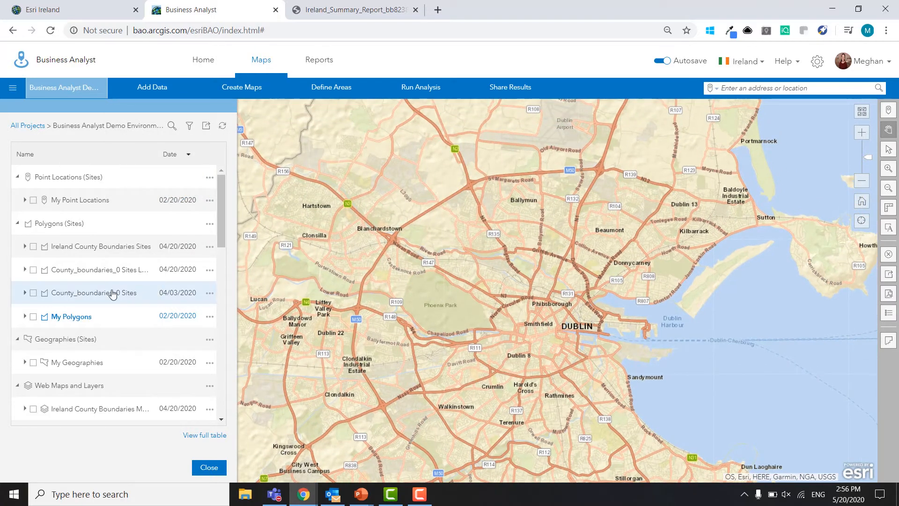
# Add the project's Retail Stores Ireland and Proposed Property Locations layers to the map, closing the legend.
pyautogui.scroll(-4, 99, 290)
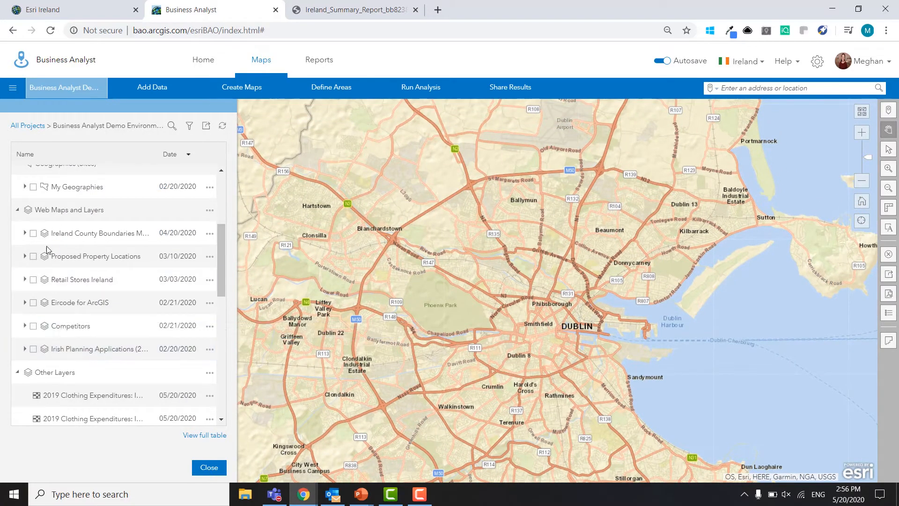
pyautogui.scroll(1, 80, 304)
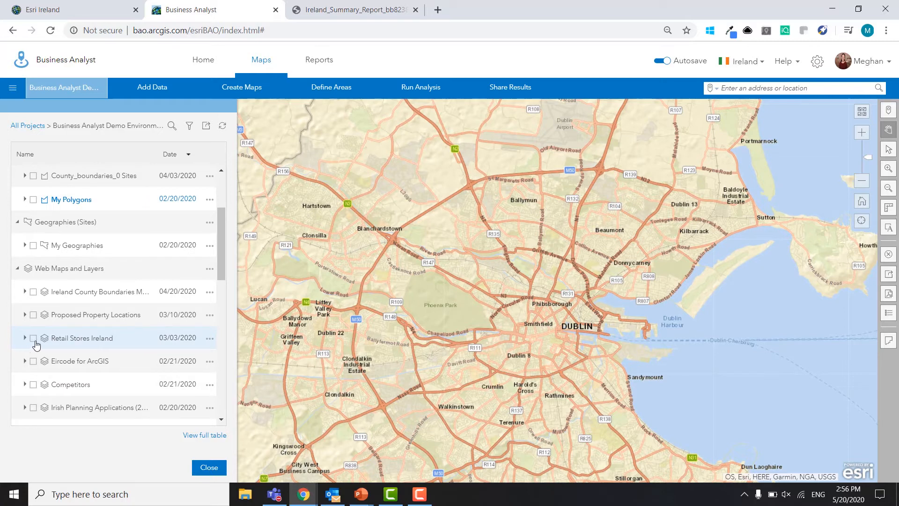
pyautogui.click(33, 338)
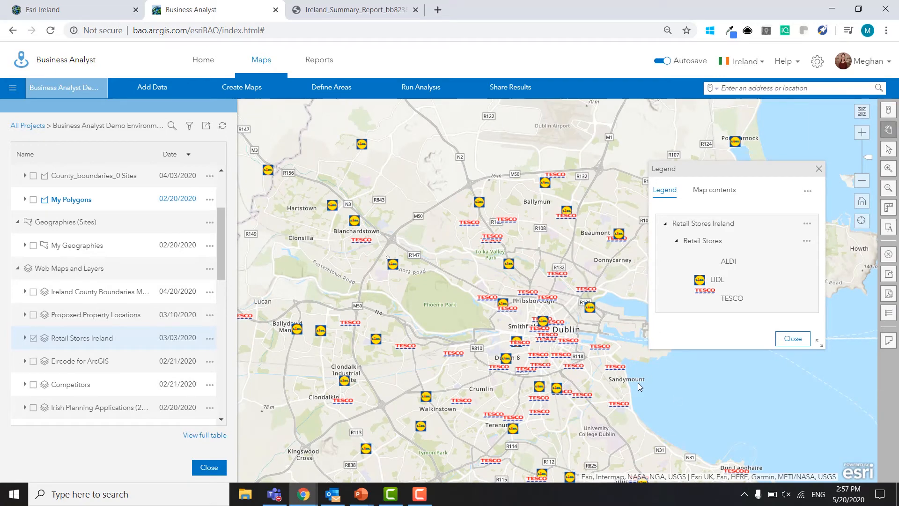
pyautogui.click(799, 341)
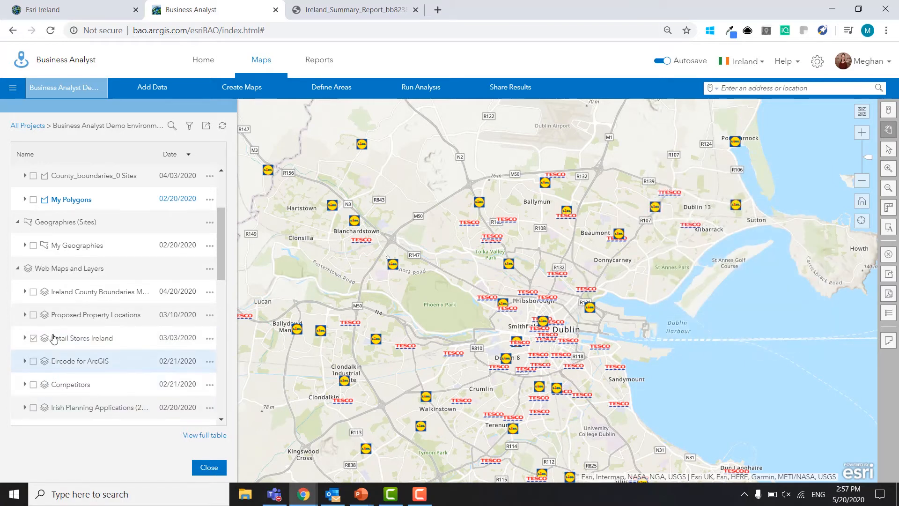
pyautogui.click(33, 317)
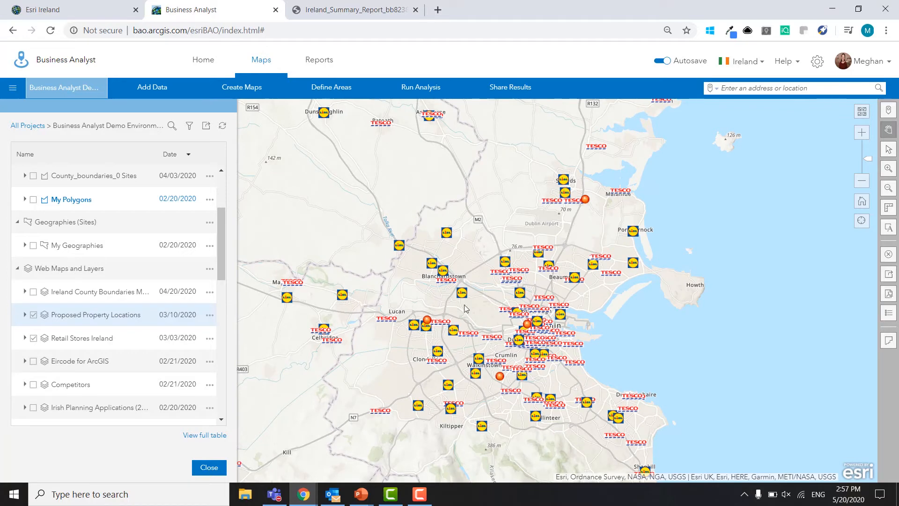
pyautogui.moveTo(590, 267); pyautogui.dragTo(592, 251)
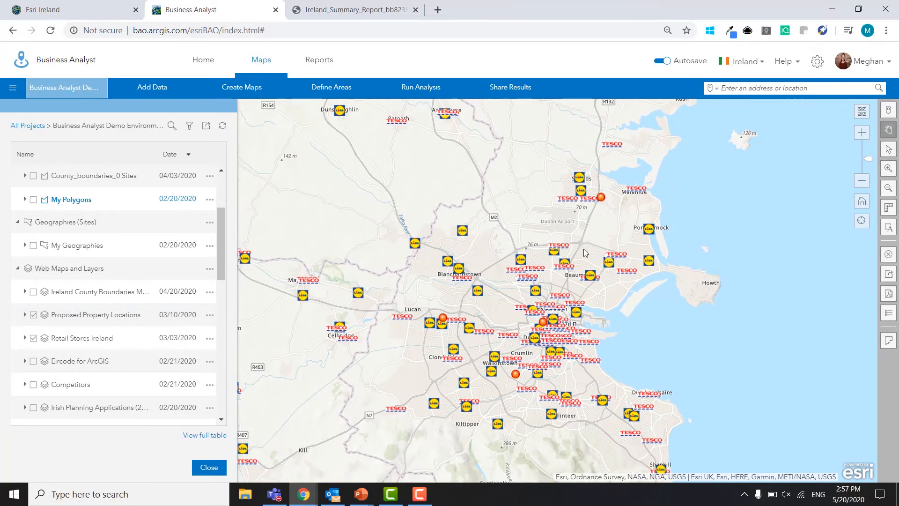
# Start a Suitability Analysis from features on the map, using the Proposed Property Locations layer.
pyautogui.click(405, 85)
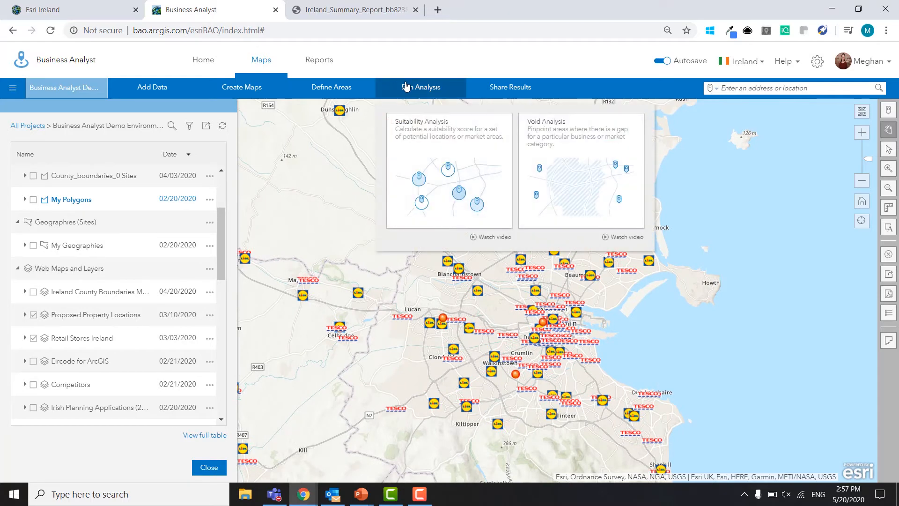
pyautogui.click(433, 170)
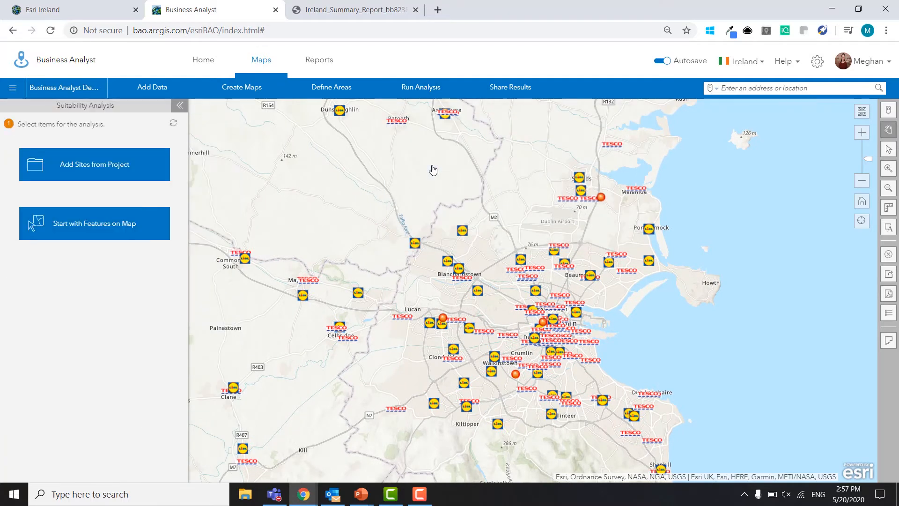
pyautogui.click(118, 224)
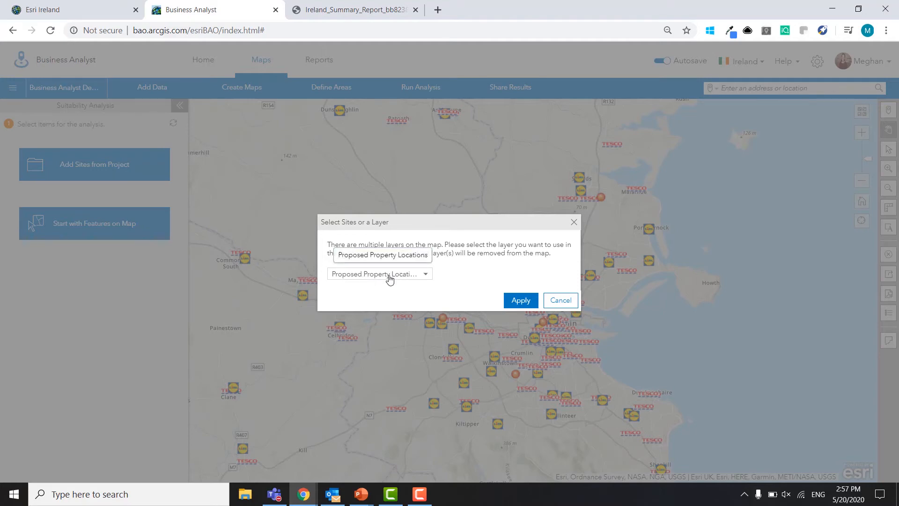
pyautogui.click(517, 301)
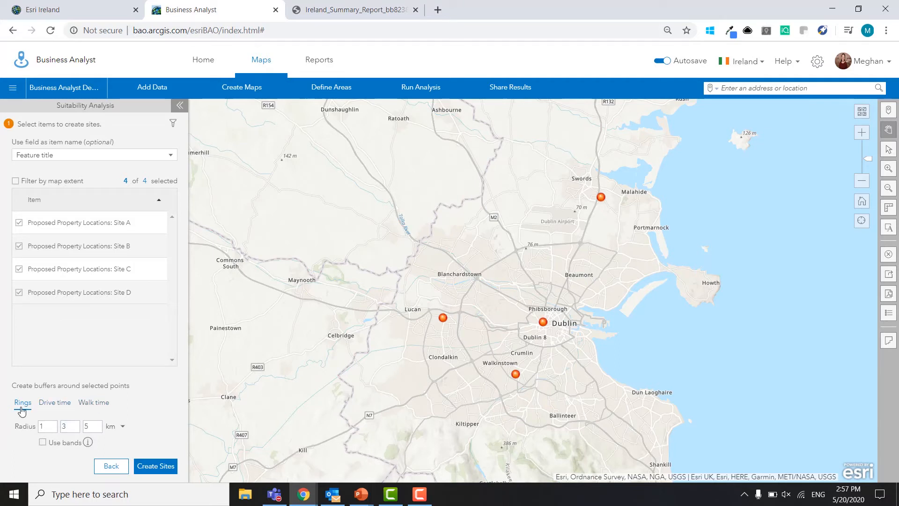
# Create sites with a single 1 km ring around the four proposed properties and continue to the analysis criteria.
pyautogui.click(70, 425)
pyautogui.press('BackSpace')
pyautogui.press('Tab')
pyautogui.press('BackSpace')
pyautogui.click(156, 466)
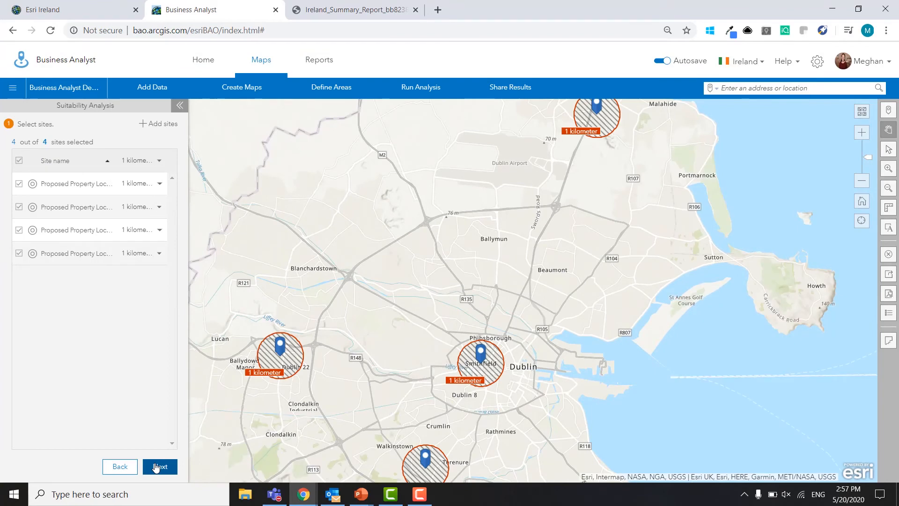
pyautogui.click(155, 466)
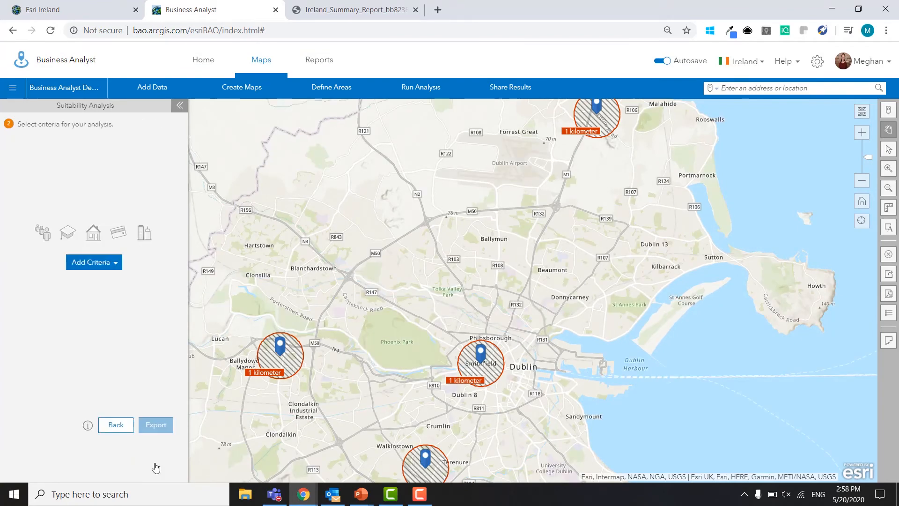
# Select the Spending variable 2019 Food & Non-Alcoholic Beverage Expenditures: Index as a suitability criterion and return to the data categories.
pyautogui.click(105, 266)
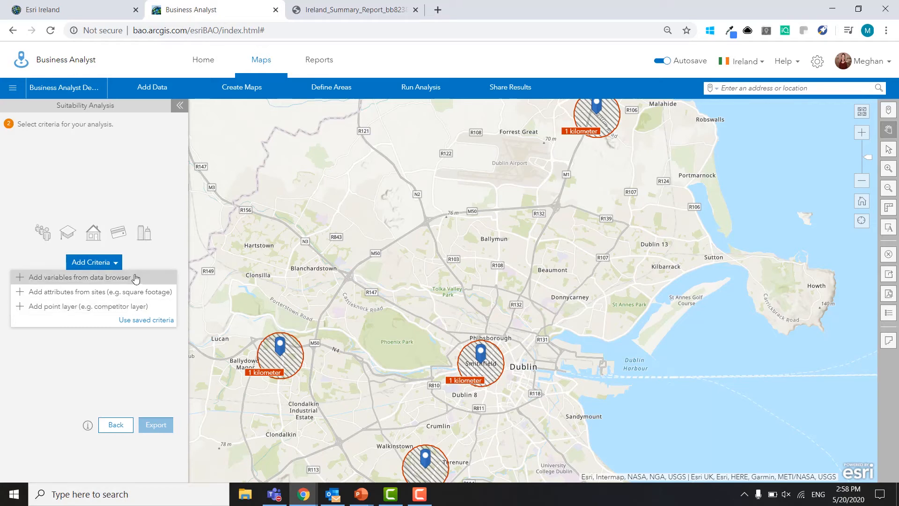
pyautogui.click(135, 278)
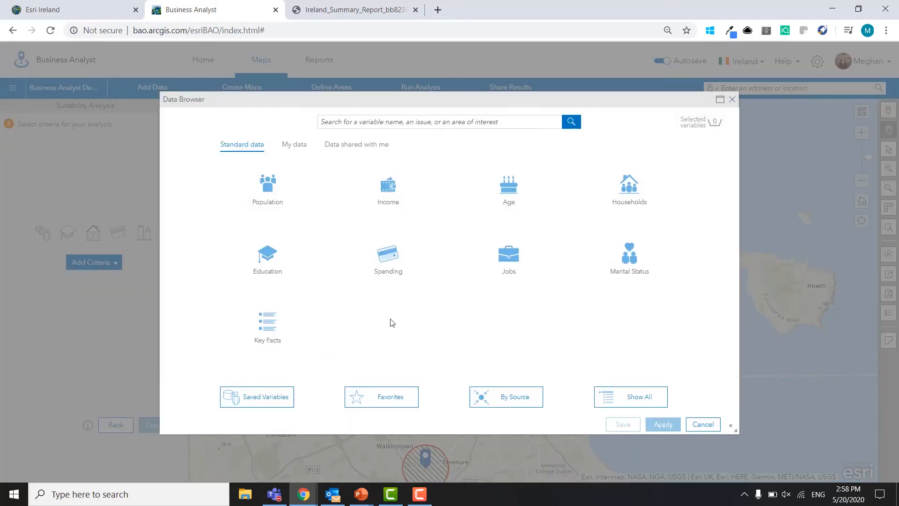
pyautogui.click(410, 272)
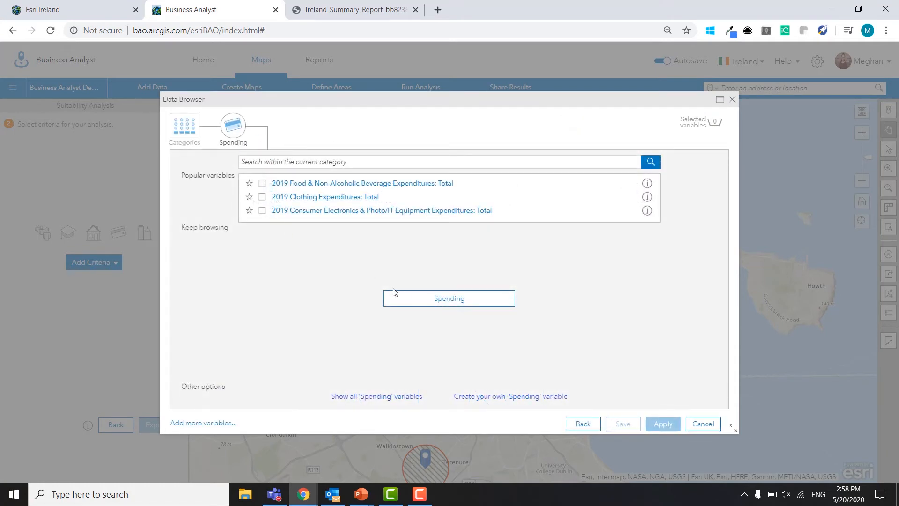
pyautogui.click(407, 301)
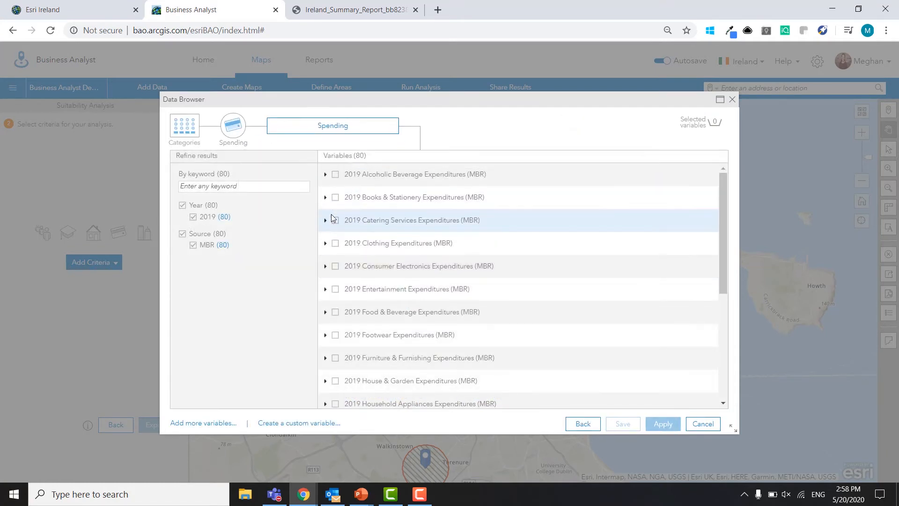
pyautogui.click(326, 311)
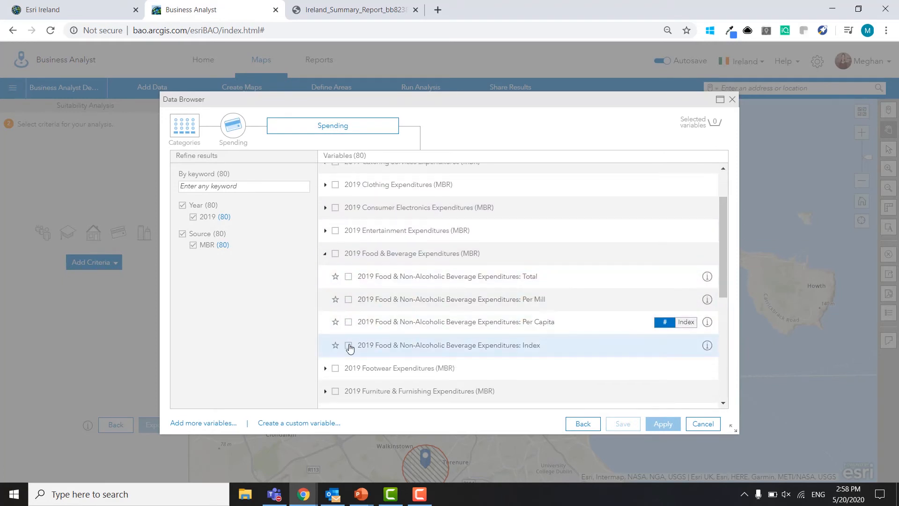
pyautogui.click(348, 345)
pyautogui.click(185, 128)
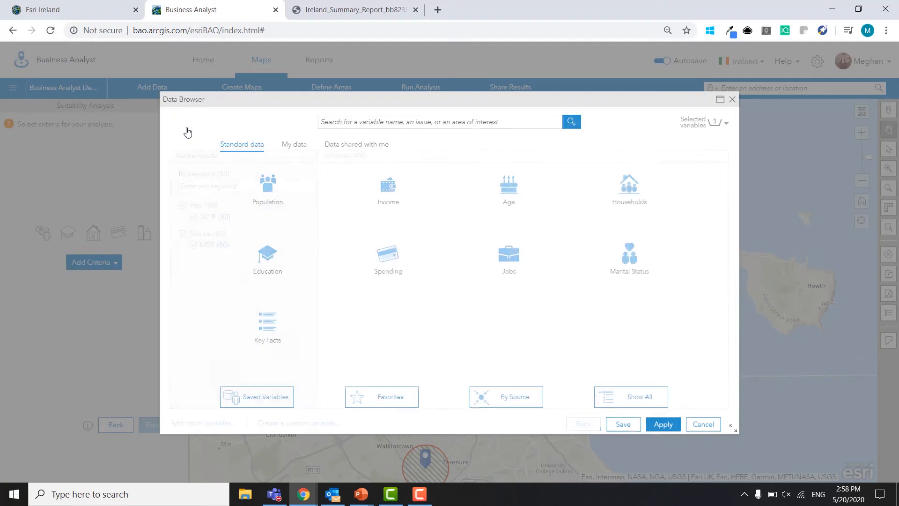
# Select the variables 2019 Total Population and 2019 Purchasing Power: Total and apply the selection as suitability criteria.
pyautogui.click(257, 186)
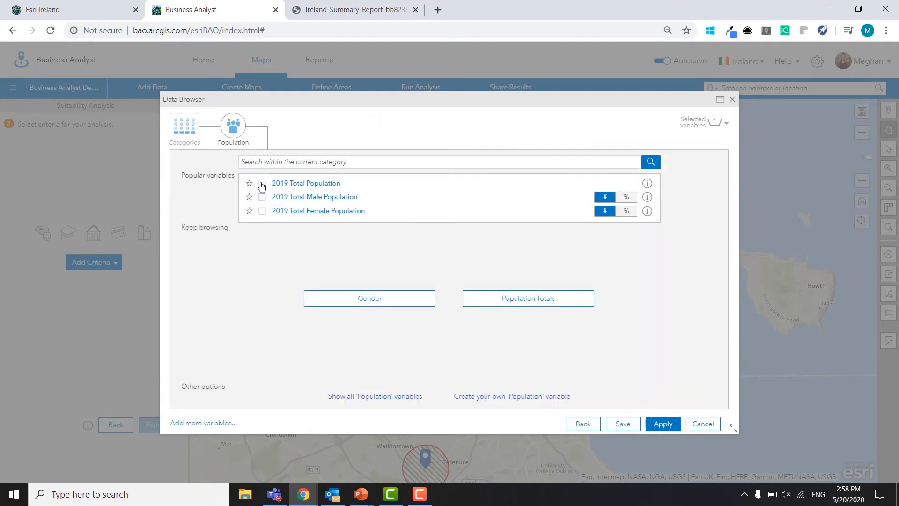
pyautogui.click(262, 183)
pyautogui.click(194, 133)
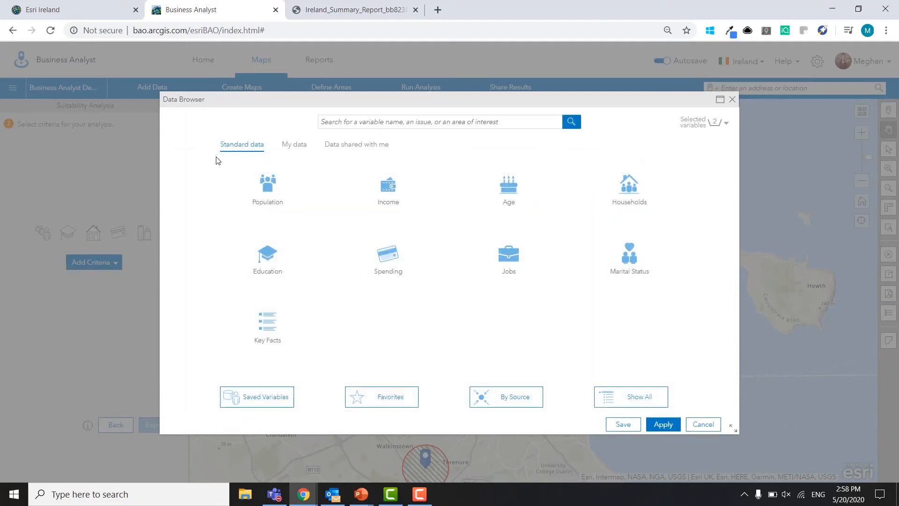
pyautogui.click(368, 201)
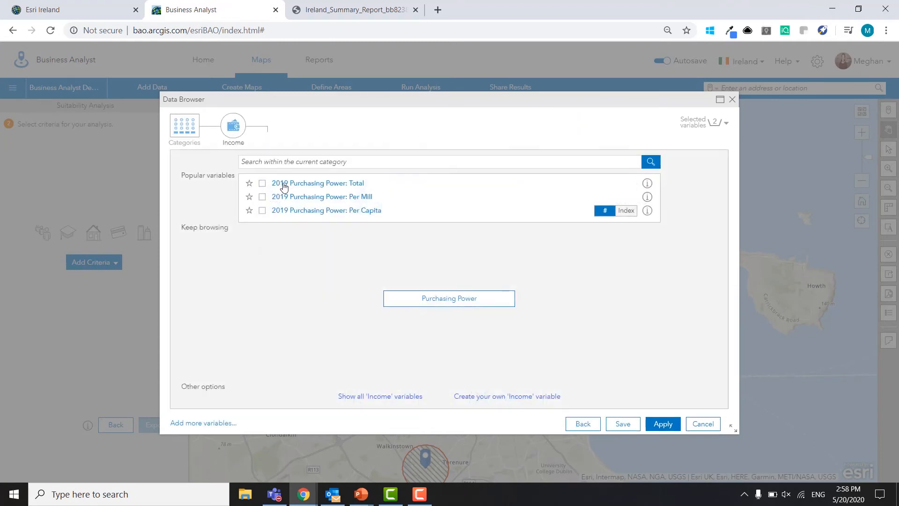
pyautogui.click(262, 183)
pyautogui.click(661, 424)
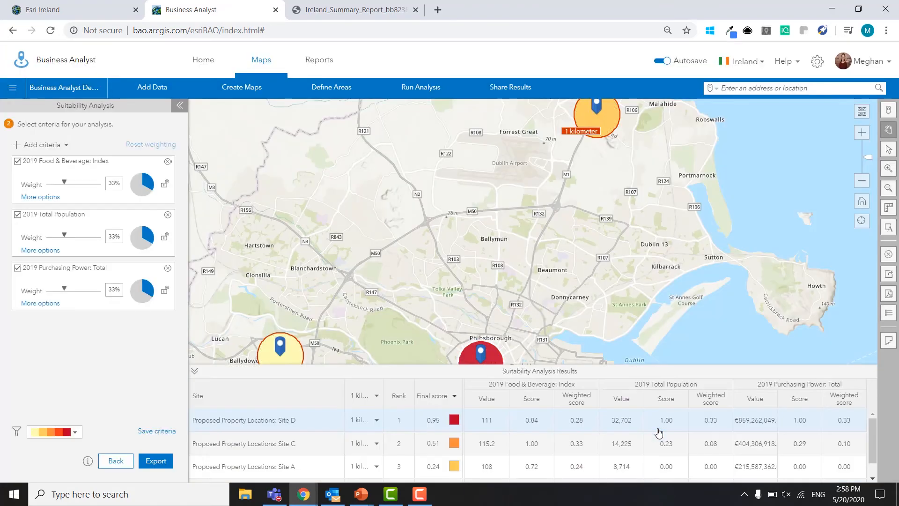
# Review the four proposed properties on the map and their ranks and scores in the suitability results.
pyautogui.moveTo(655, 351); pyautogui.dragTo(664, 259)
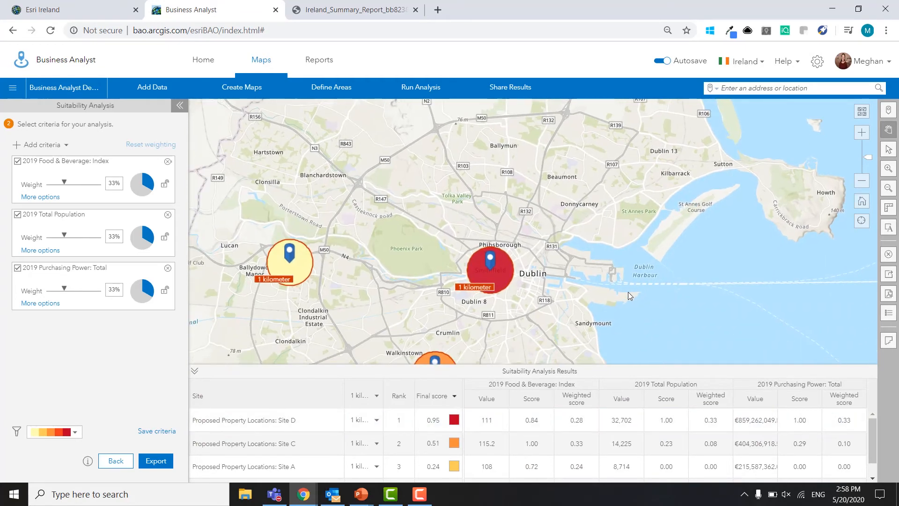
pyautogui.scroll(-1, 628, 291)
pyautogui.moveTo(661, 291); pyautogui.dragTo(614, 277)
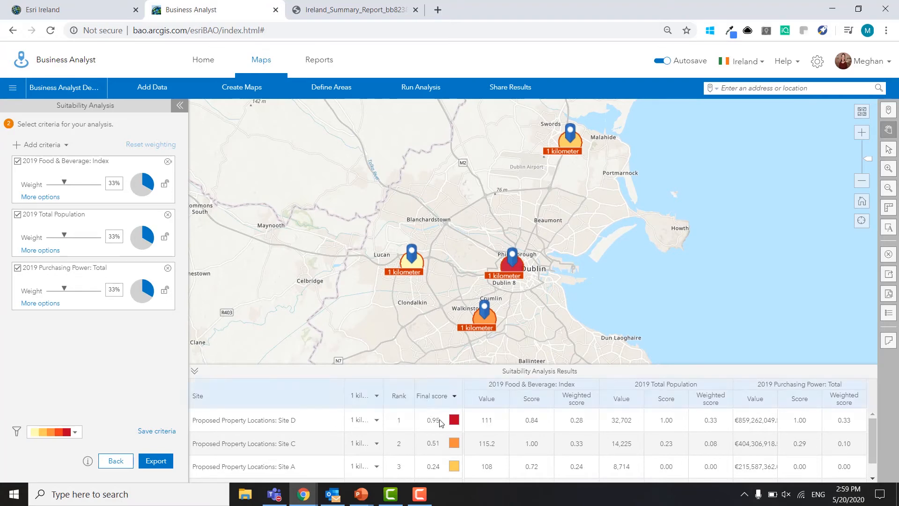
pyautogui.scroll(-1, 446, 470)
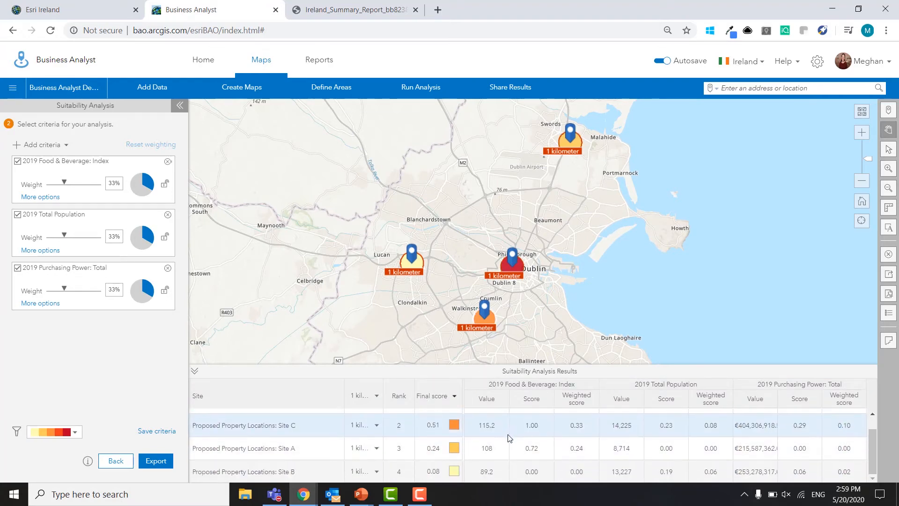
pyautogui.scroll(1, 560, 446)
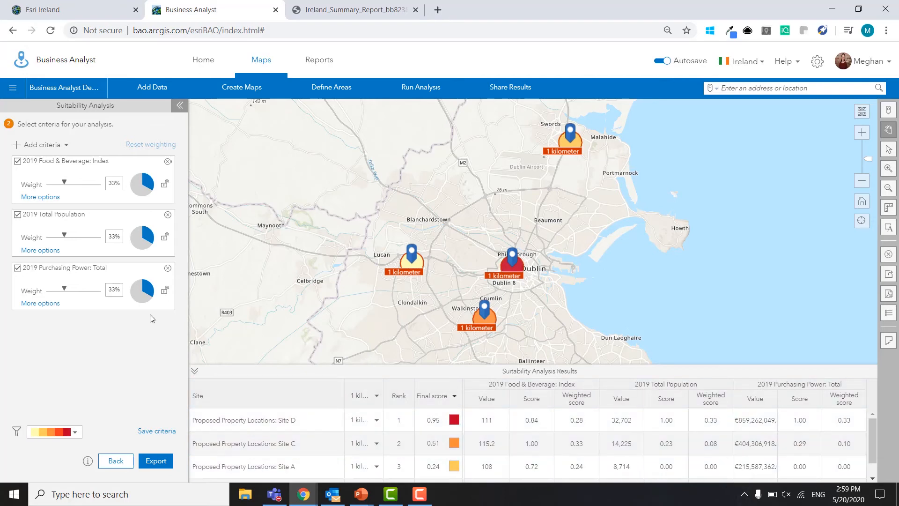
# Add the Retail Stores point layer from Retail Stores Ireland as a suitability criterion, closing the legend and the layer dialog.
pyautogui.click(68, 145)
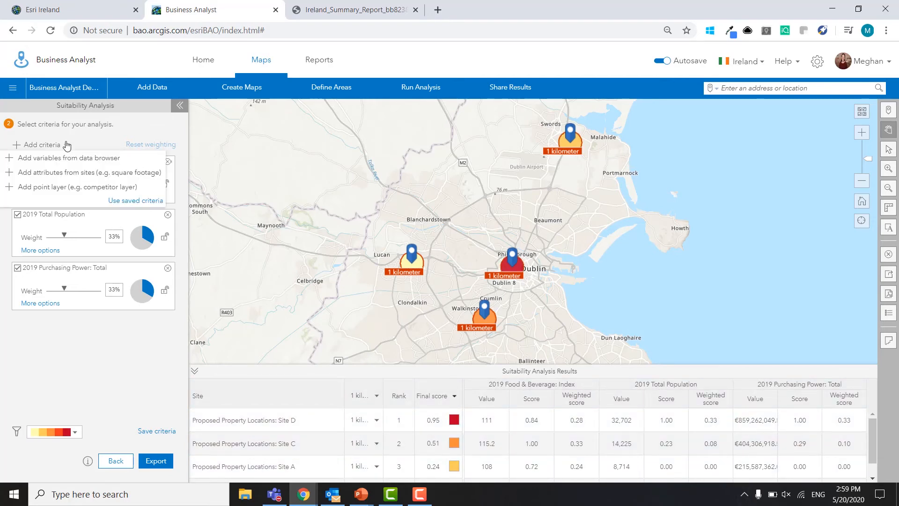
pyautogui.click(48, 186)
pyautogui.scroll(-1, 398, 366)
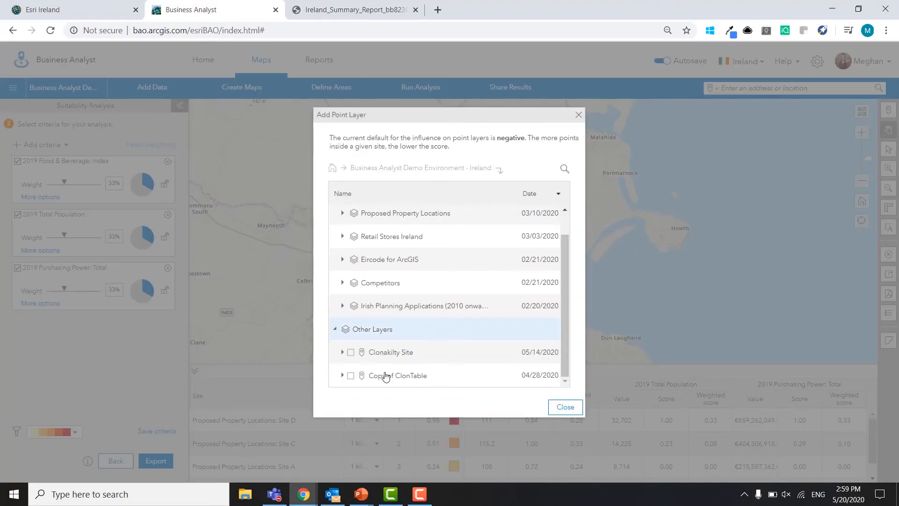
pyautogui.scroll(1, 339, 328)
pyautogui.scroll(1, 350, 289)
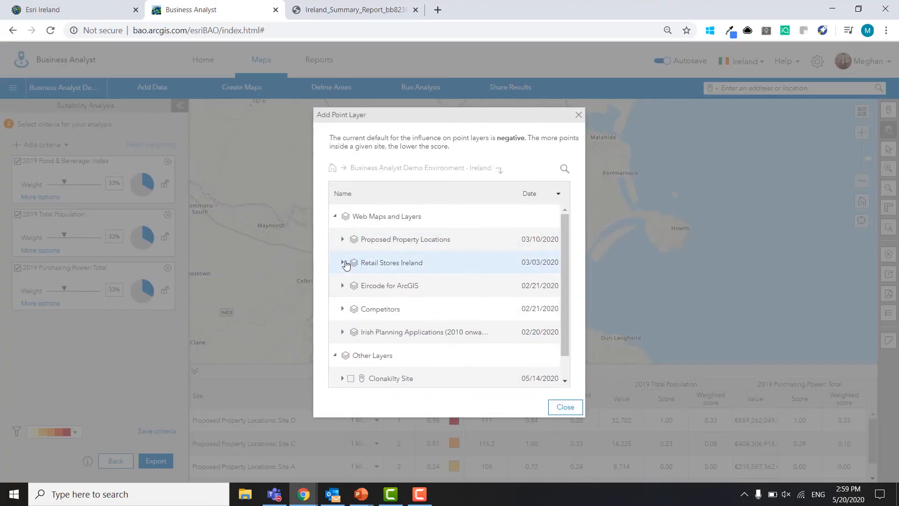
pyautogui.click(343, 262)
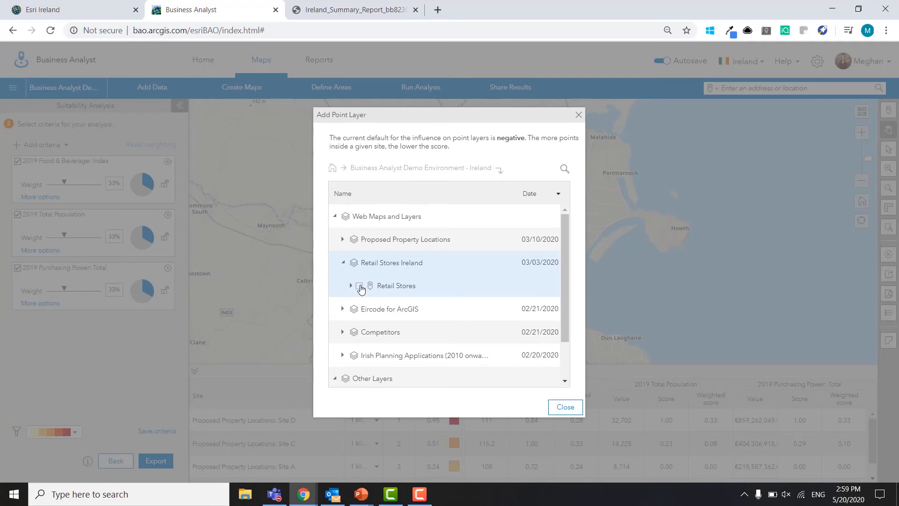
pyautogui.click(359, 285)
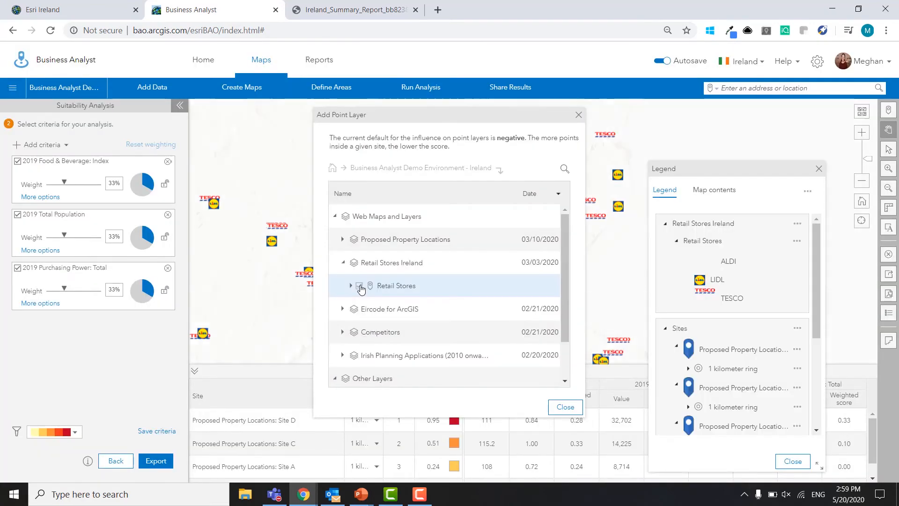
pyautogui.click(817, 169)
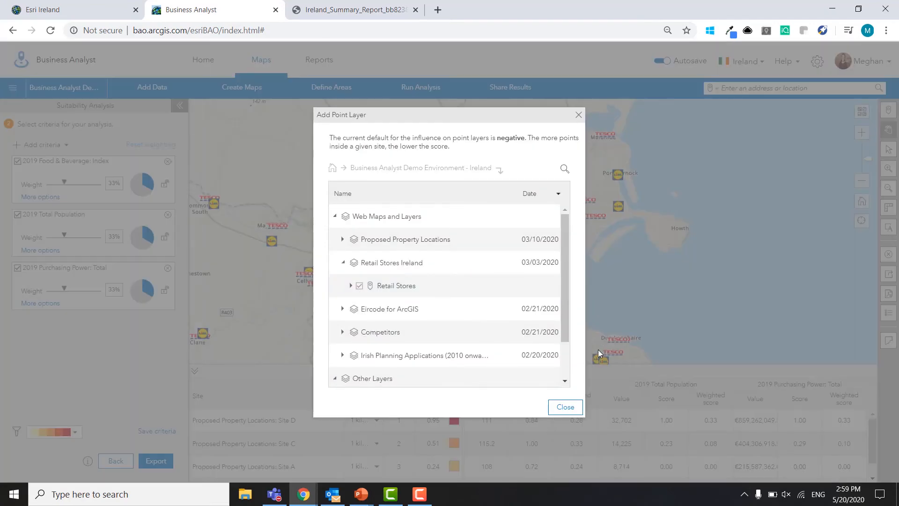
pyautogui.click(560, 411)
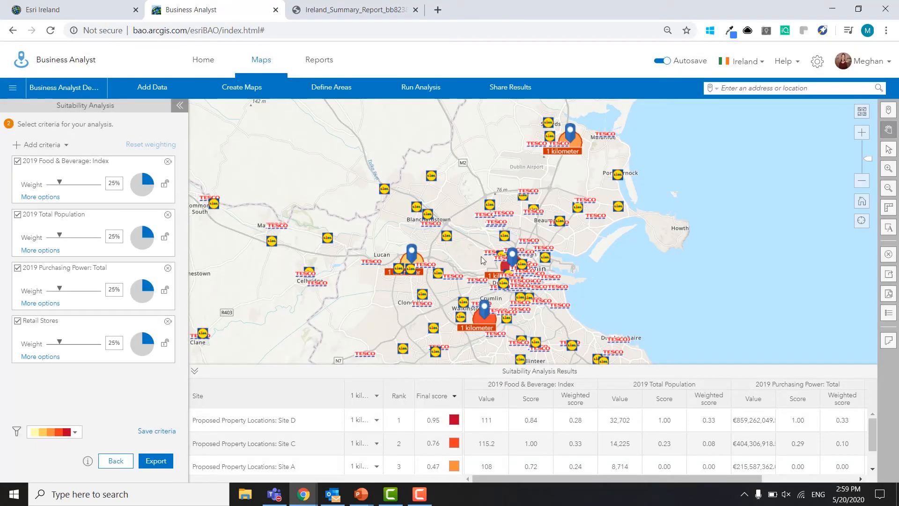
# Expand the Retail Stores criterion's options and review its influence, threshold and point contribution settings.
pyautogui.moveTo(644, 309); pyautogui.dragTo(632, 296)
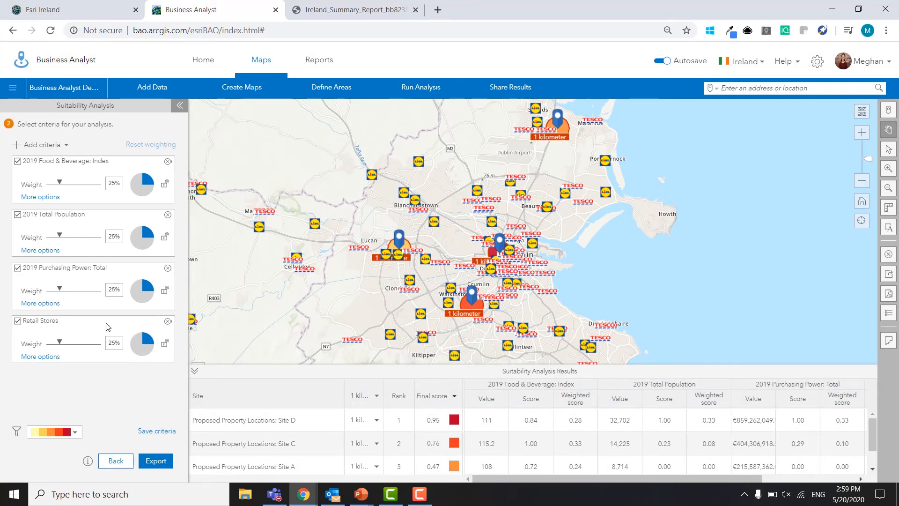
pyautogui.click(45, 362)
pyautogui.scroll(-1, 51, 342)
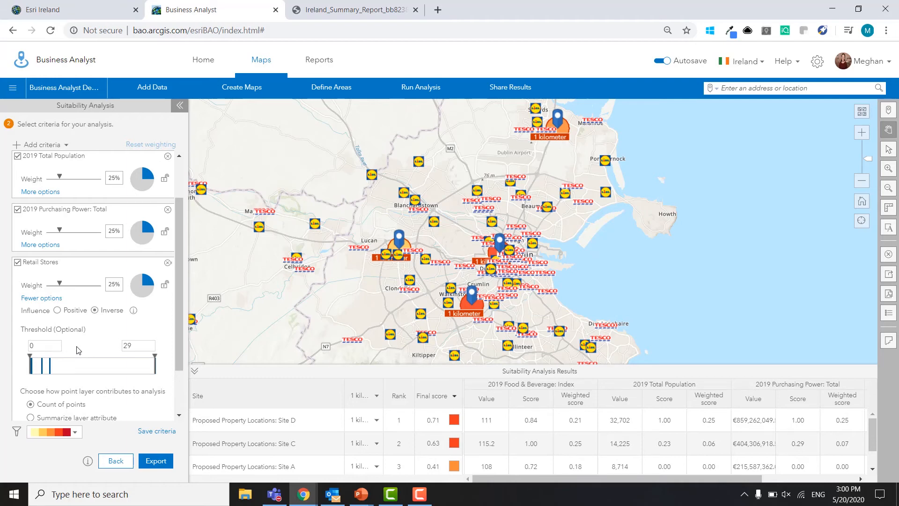
pyautogui.scroll(-1, 116, 356)
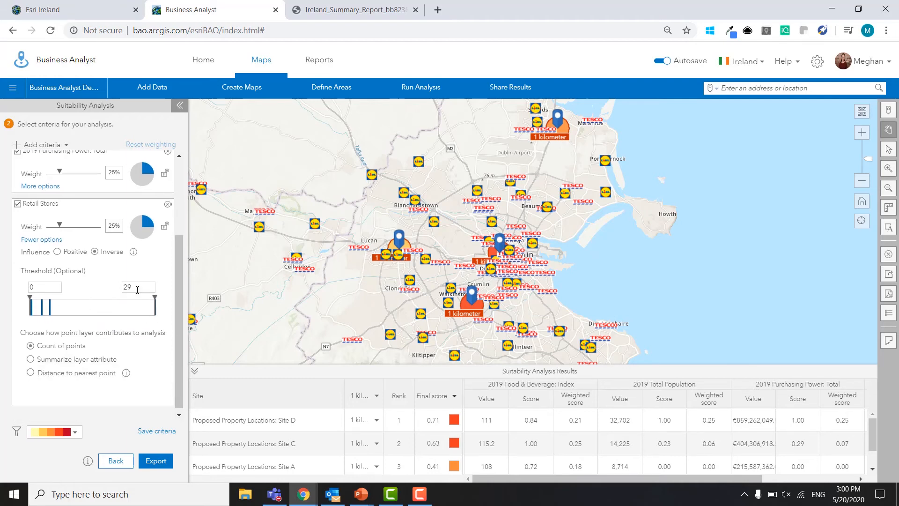
pyautogui.scroll(2, 137, 289)
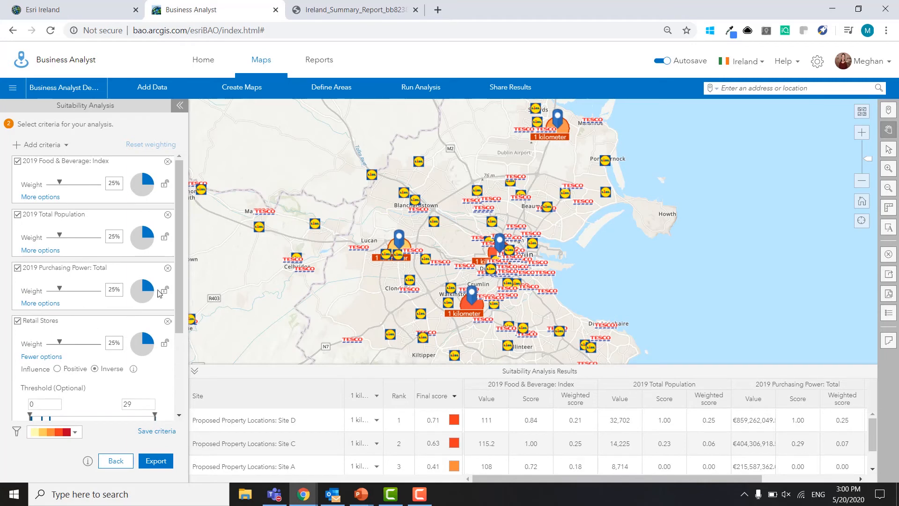
# Set the 2019 Food & Beverage: Index weight to 36% and lock it, then set the 2019 Total Population weight to 20%.
pyautogui.moveTo(61, 183)
pyautogui.moveTo(62, 186); pyautogui.dragTo(67, 187)
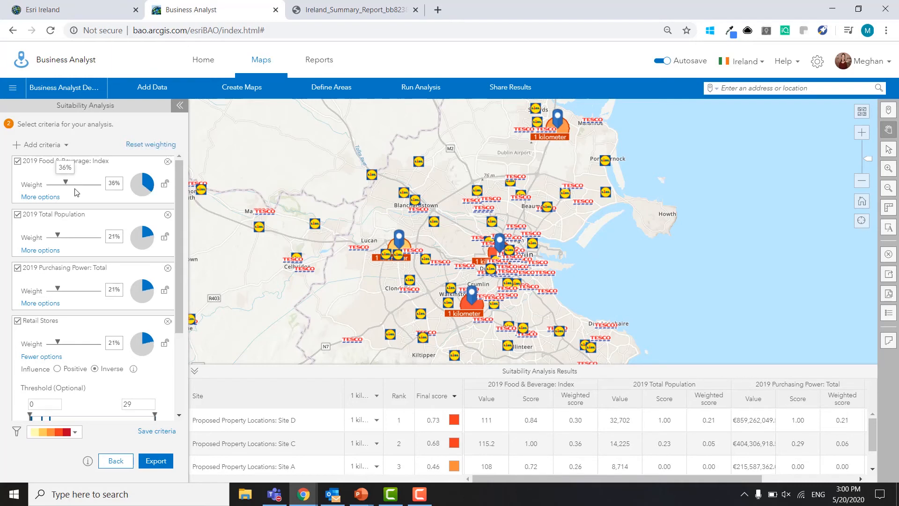
pyautogui.click(164, 185)
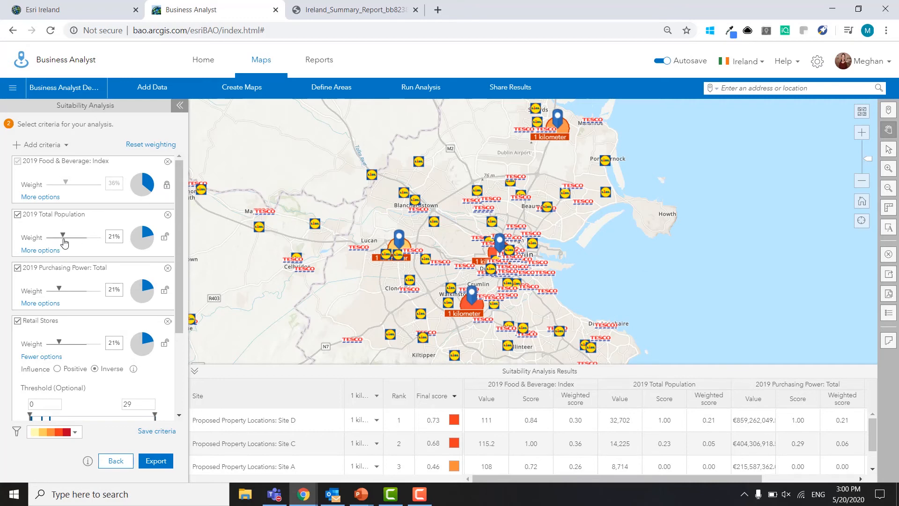
pyautogui.moveTo(59, 235); pyautogui.dragTo(58, 236)
# Open the infographic for proposed property Site D and examine its female age breakdown and female population total.
pyautogui.moveTo(609, 262); pyautogui.dragTo(606, 279)
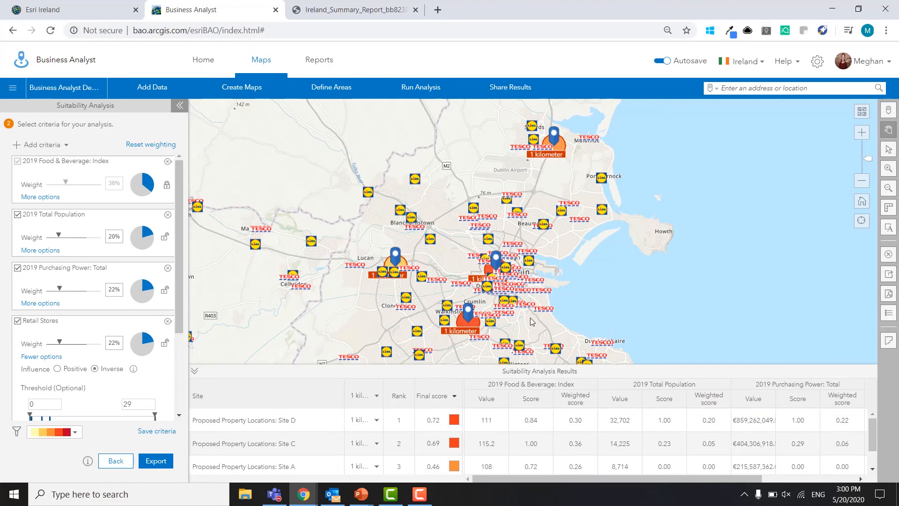
pyautogui.scroll(1, 530, 321)
pyautogui.moveTo(464, 218)
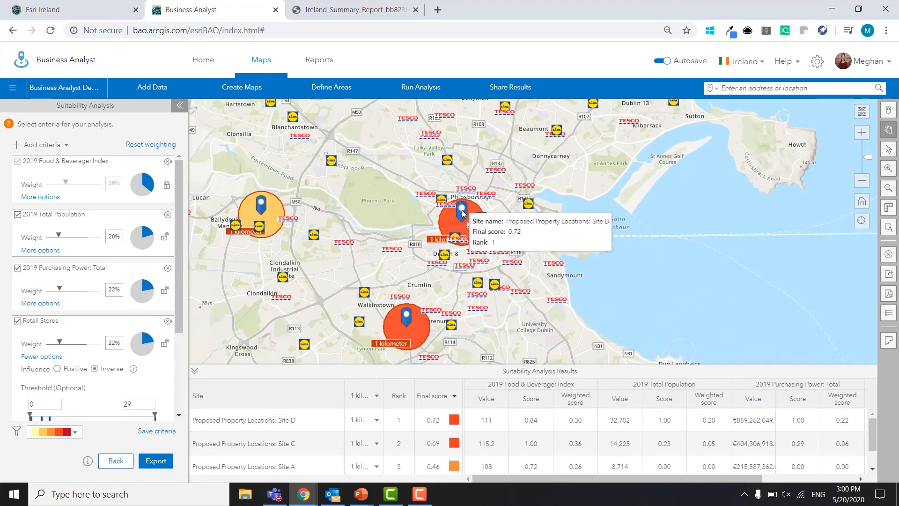
pyautogui.click(461, 211)
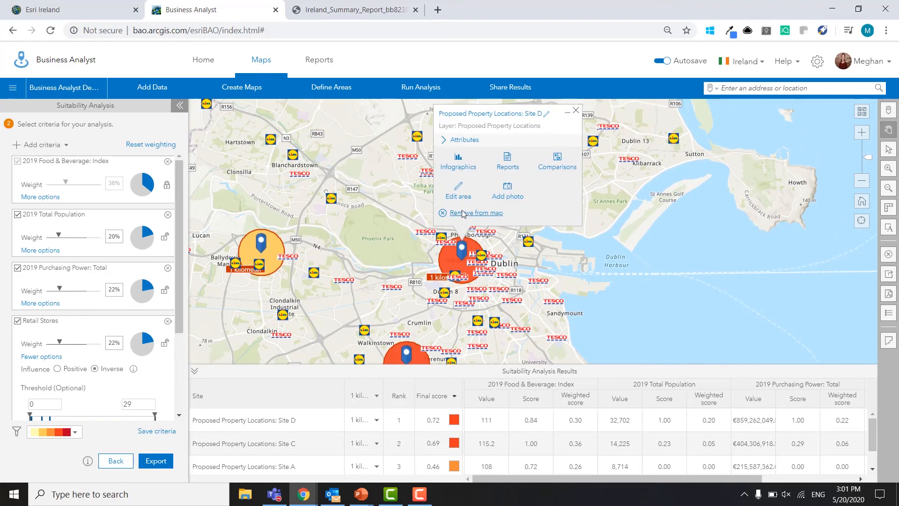
pyautogui.click(459, 168)
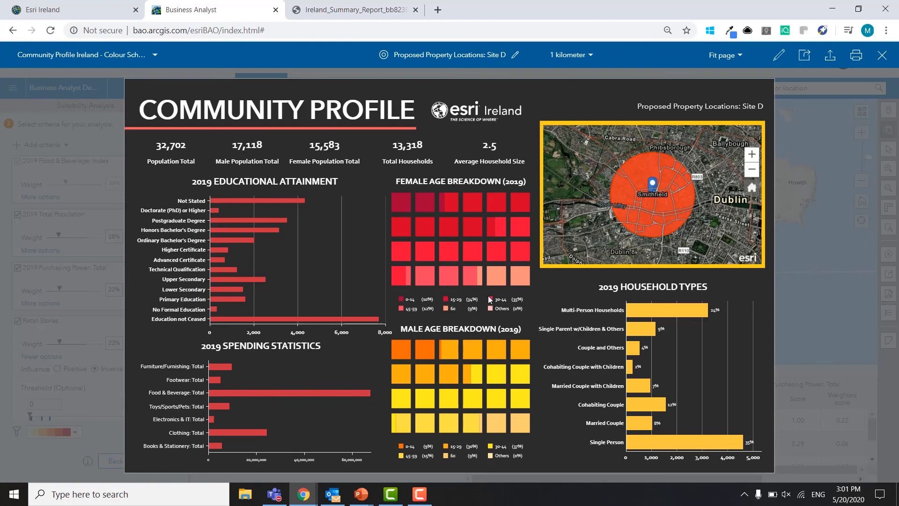
pyautogui.moveTo(489, 279)
pyautogui.moveTo(387, 225)
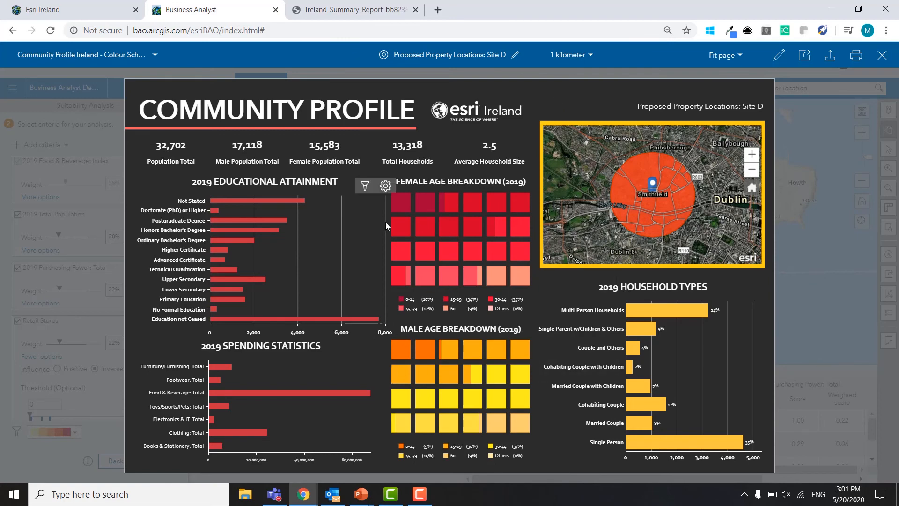
pyautogui.moveTo(399, 204)
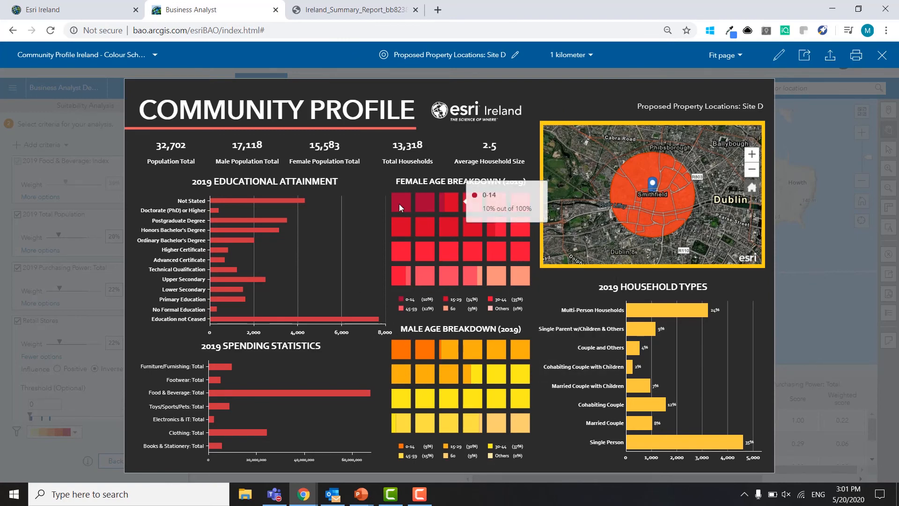
pyautogui.moveTo(283, 201)
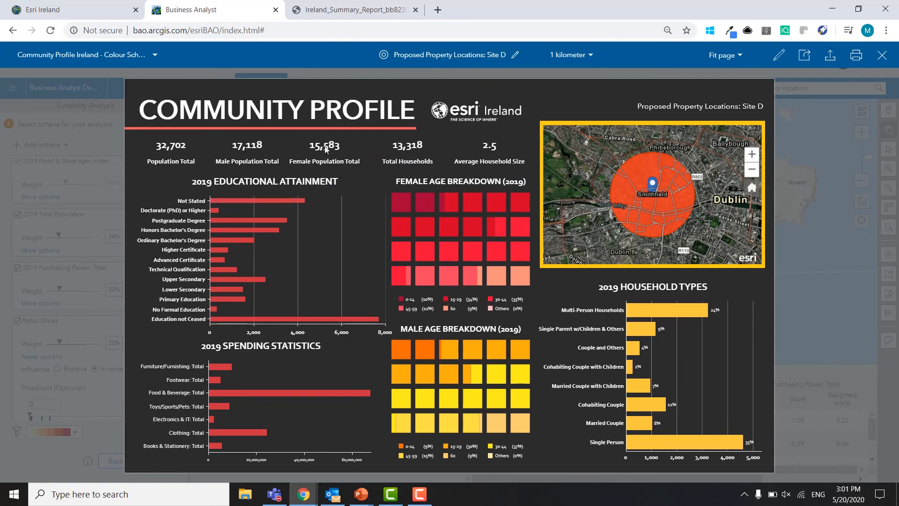
pyautogui.moveTo(330, 146)
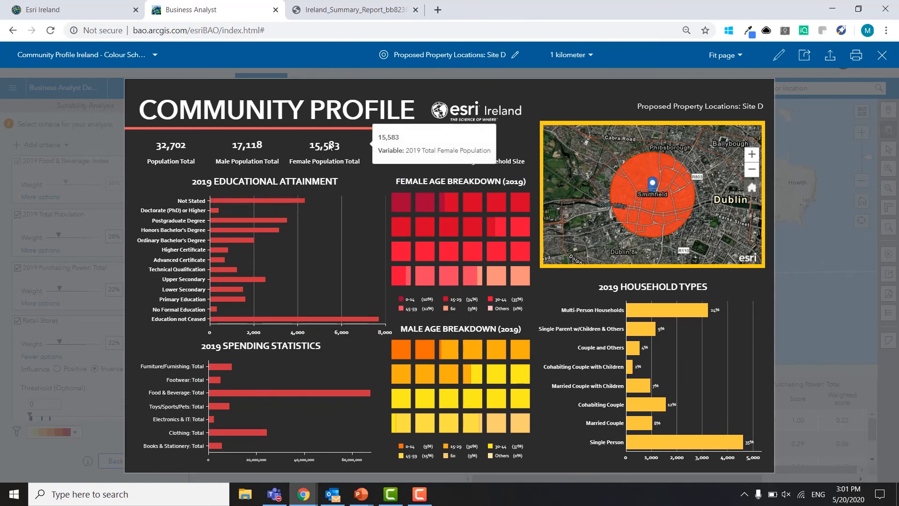
# Check the available export formats for the Site D infographic and close the export settings without exporting.
pyautogui.click(830, 57)
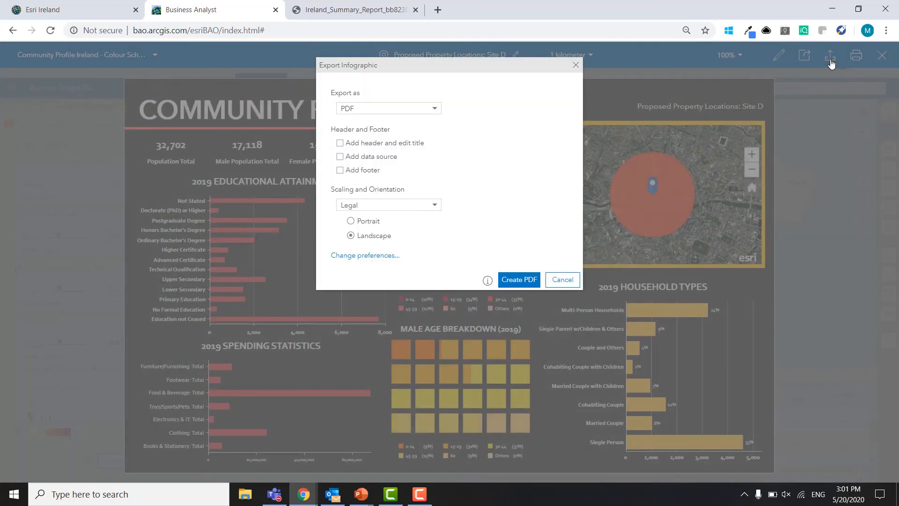
pyautogui.click(420, 112)
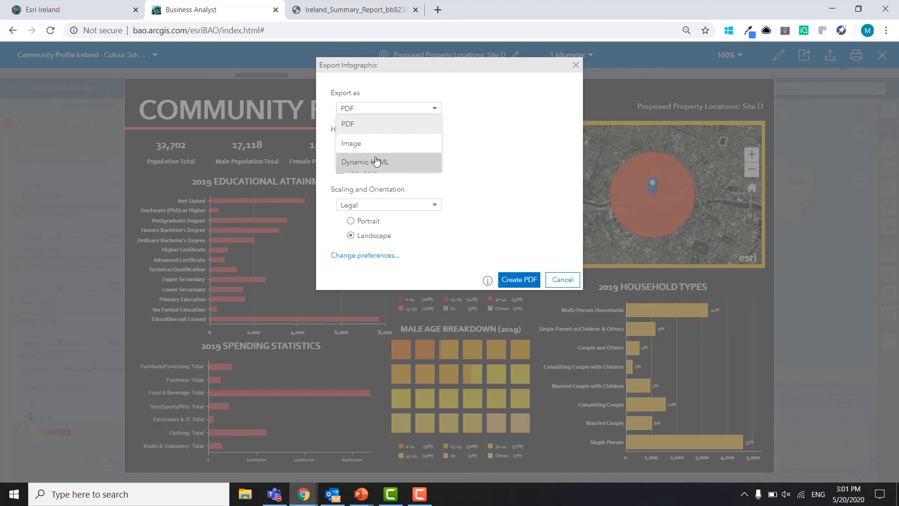
pyautogui.click(422, 113)
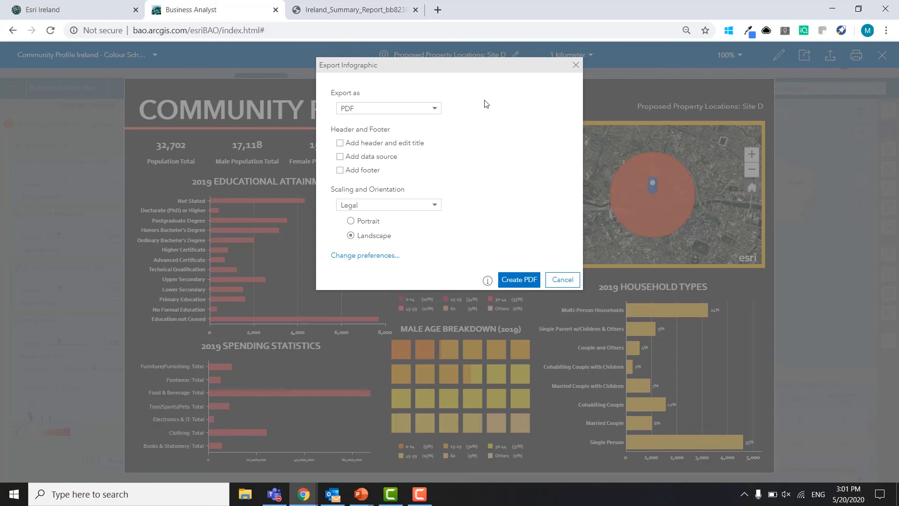
pyautogui.click(575, 65)
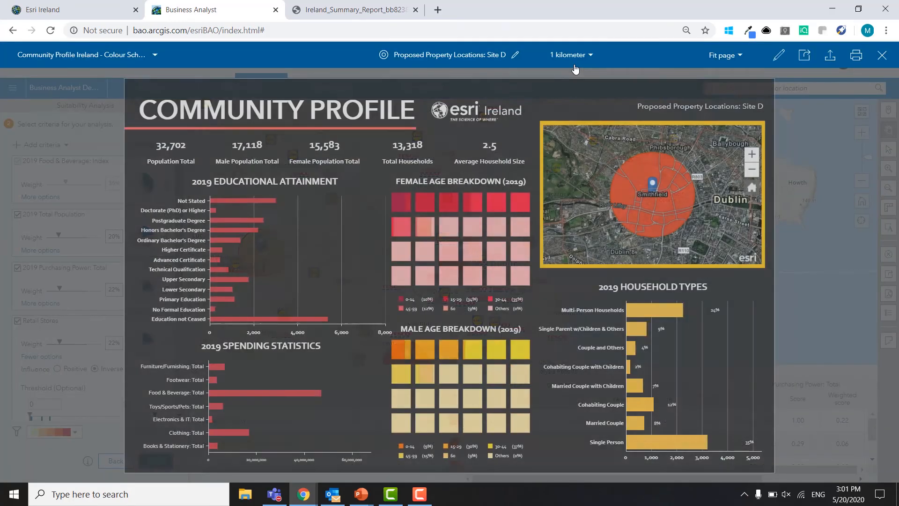